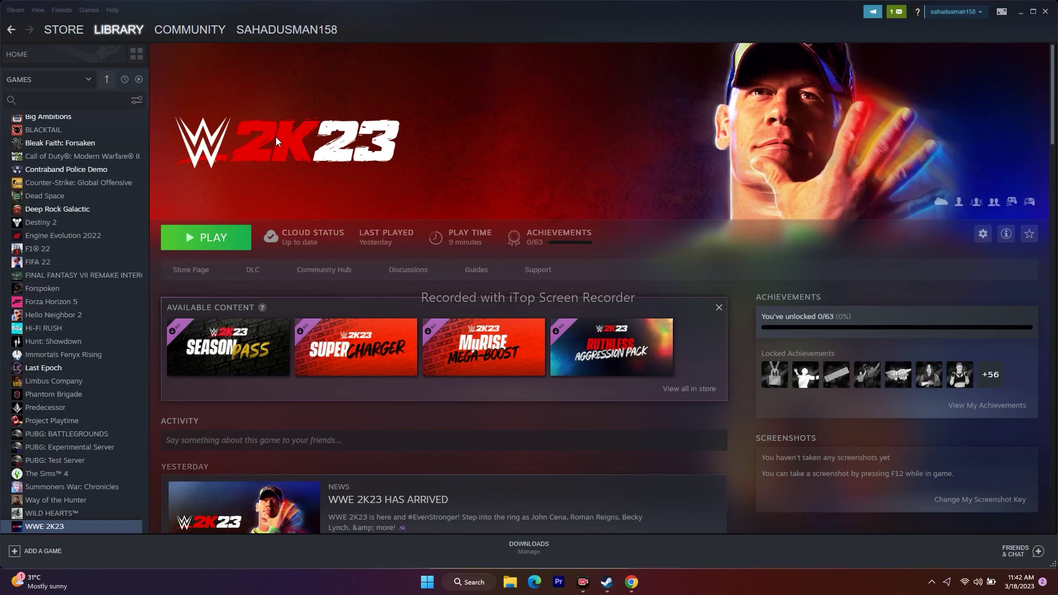
- Switch to Chrome, close the AarohanTechSol YouTube tab and minimise the browser
click(633, 583)
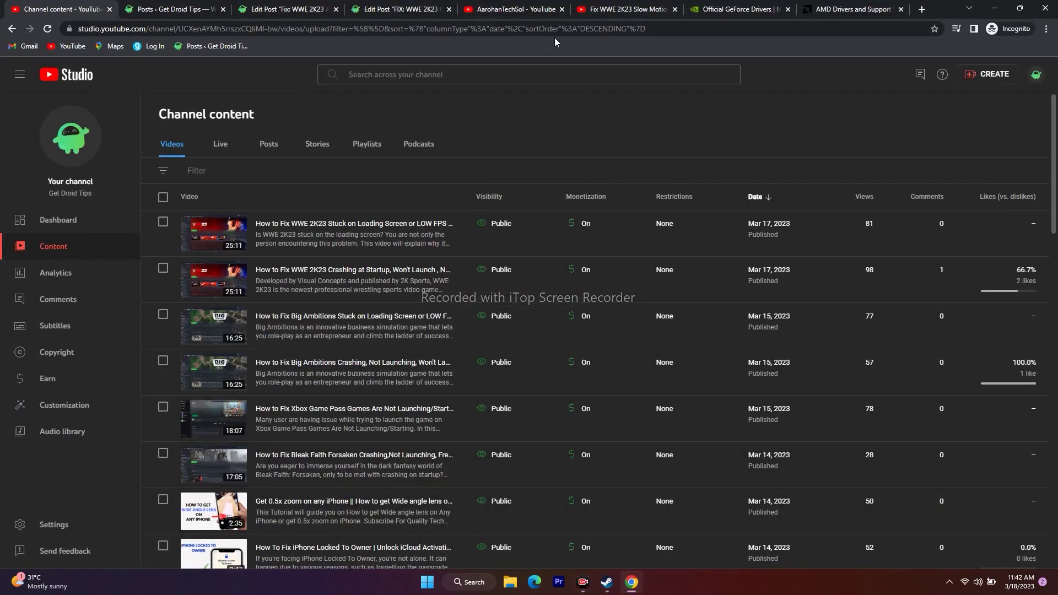
click(562, 9)
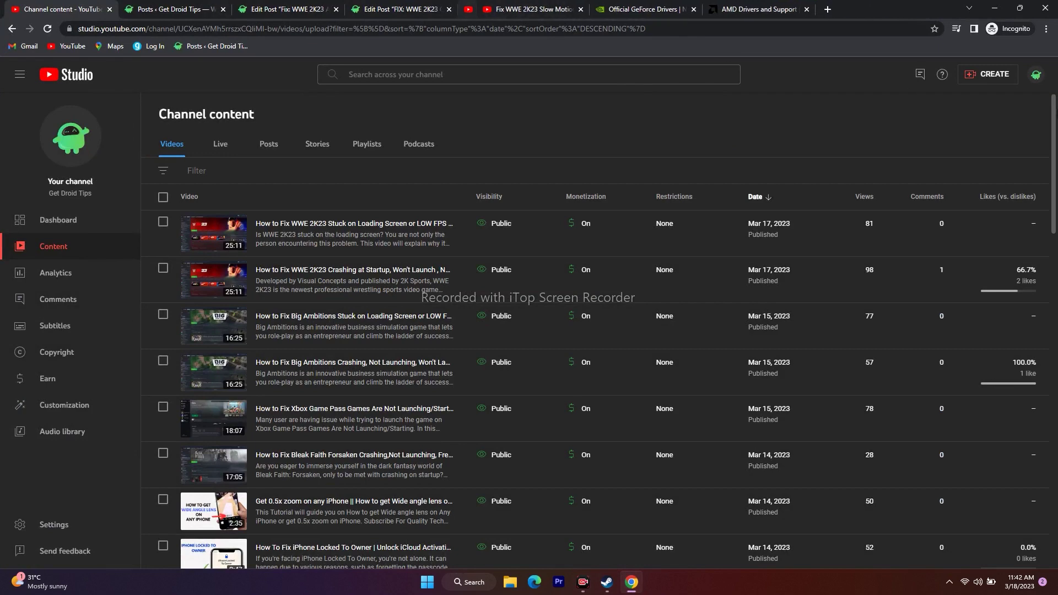
click(995, 9)
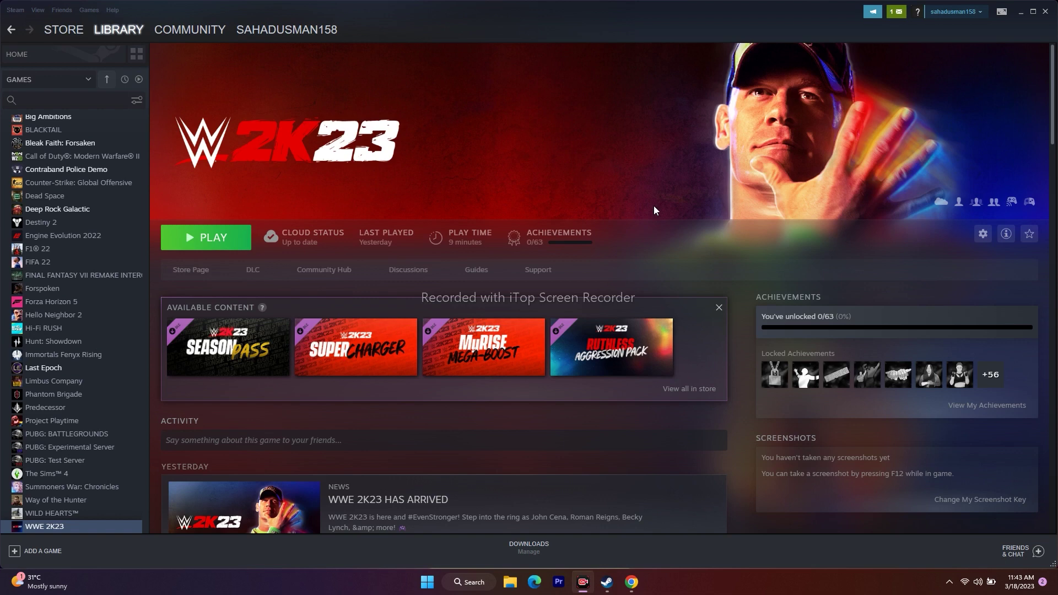
- Minimise Steam and open the config file from the WWE2K23 folder in Documents
click(1022, 11)
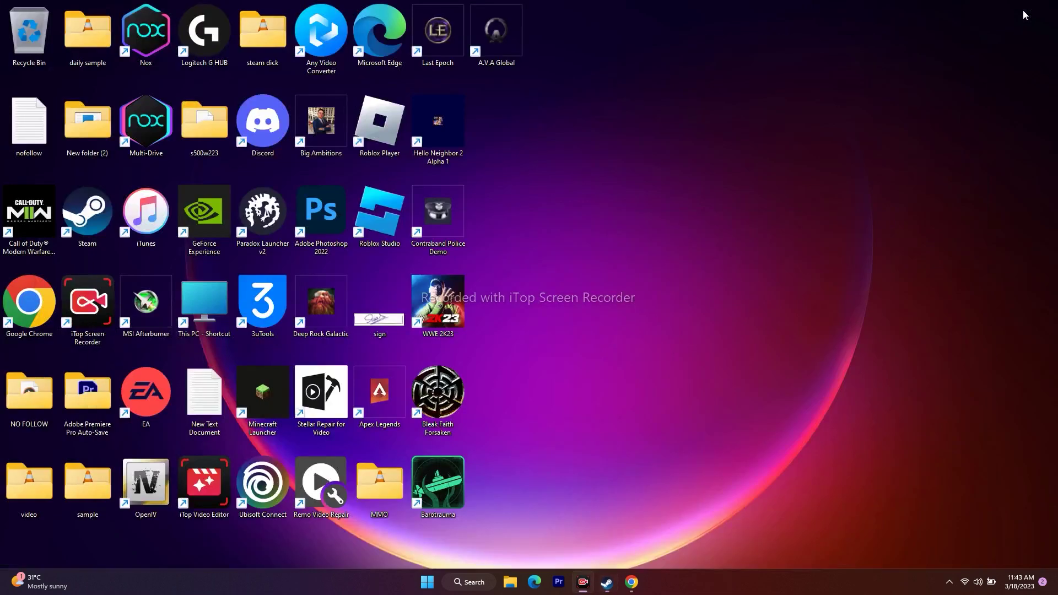
click(511, 581)
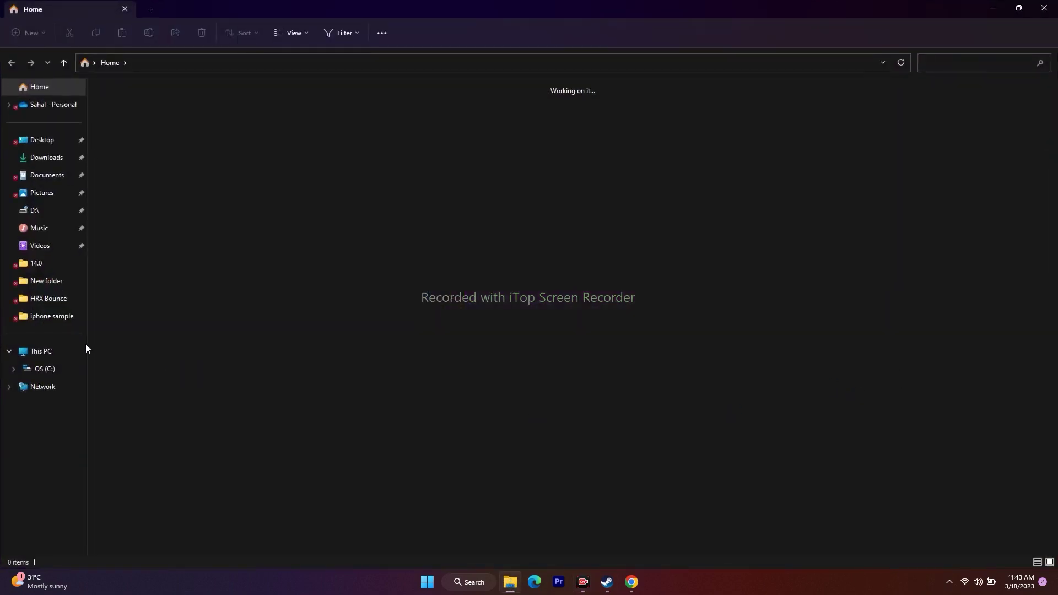
click(40, 176)
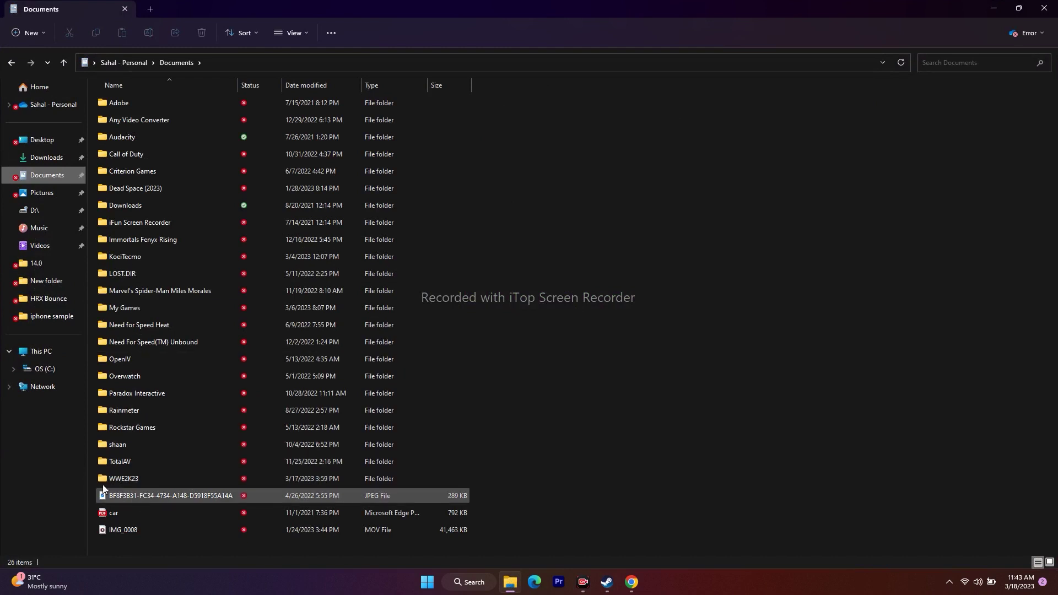
double_click(138, 480)
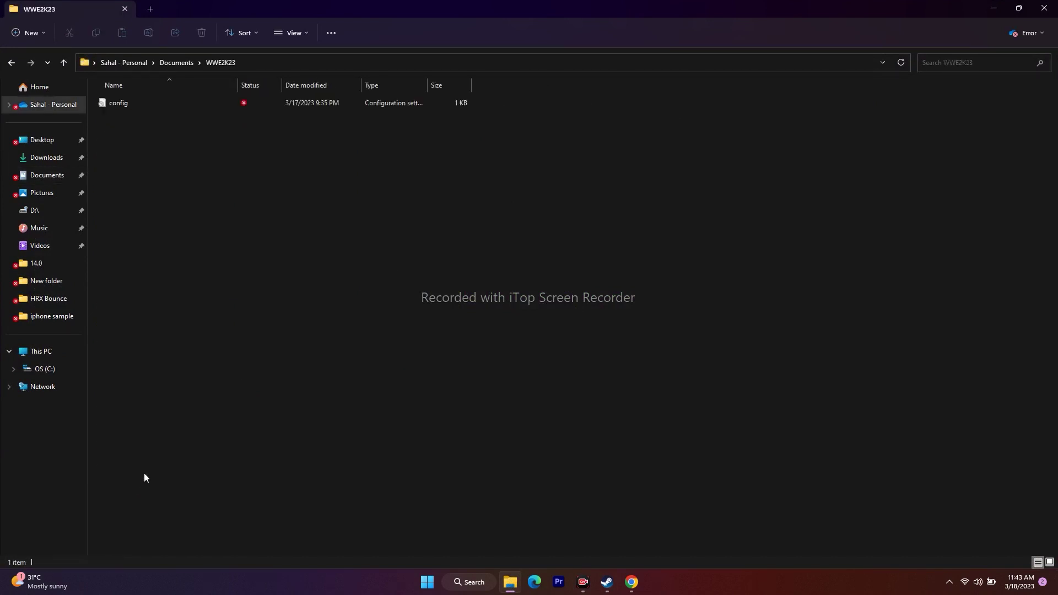
double_click(132, 106)
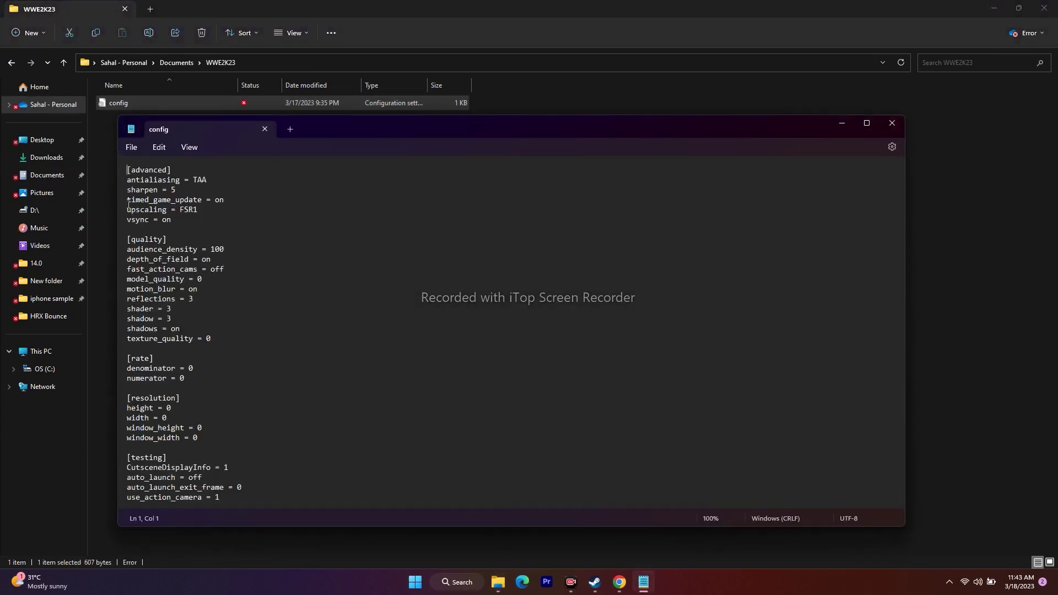
- Set timed_game_update to off in the config file's advanced section, then save and close the file
drag(128, 204, 205, 200)
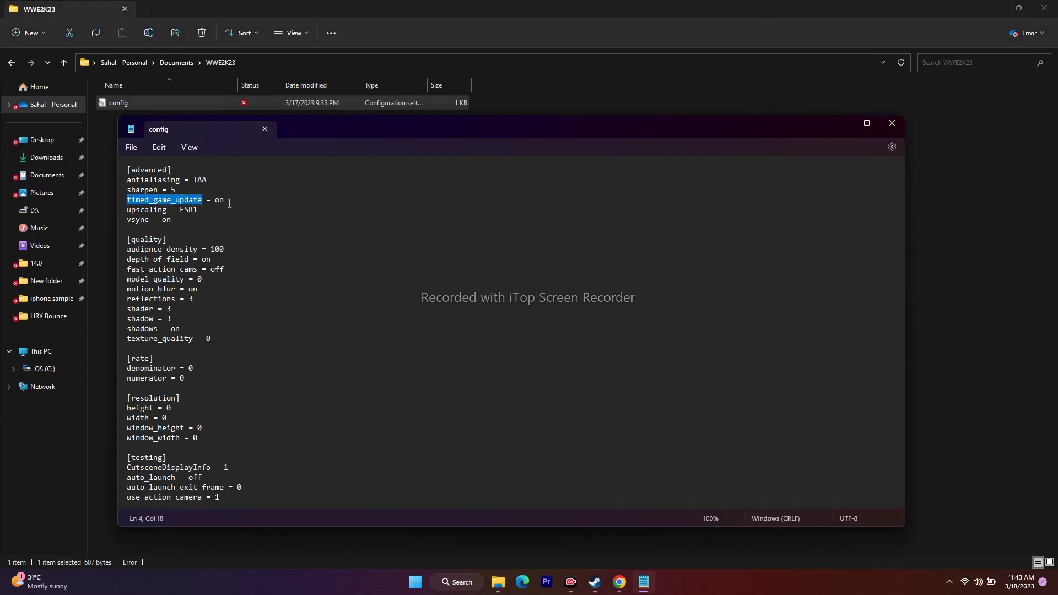
click(231, 203)
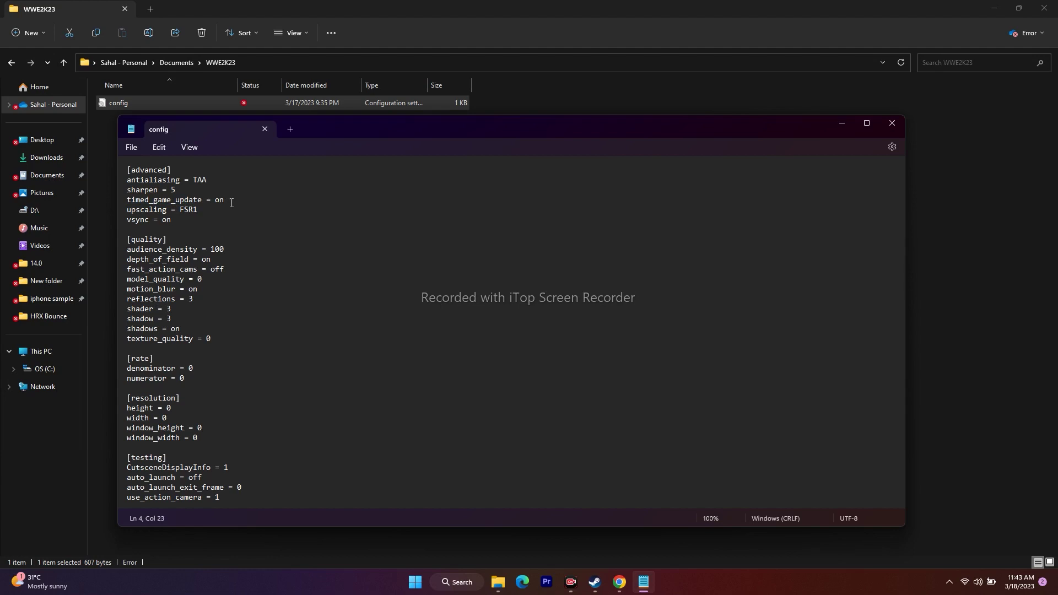
text(off)
click(132, 148)
click(148, 221)
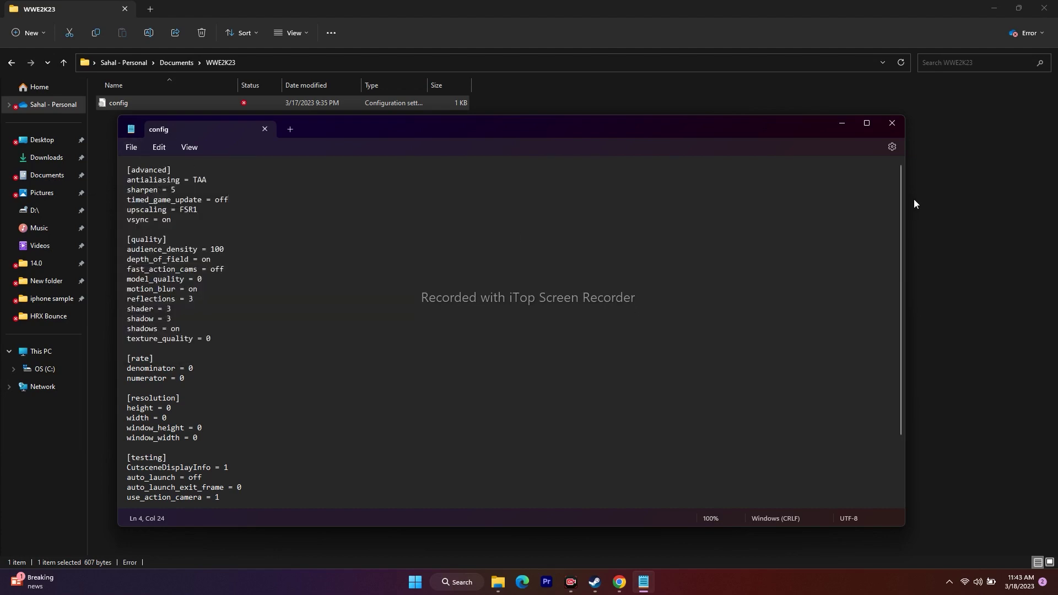
click(892, 123)
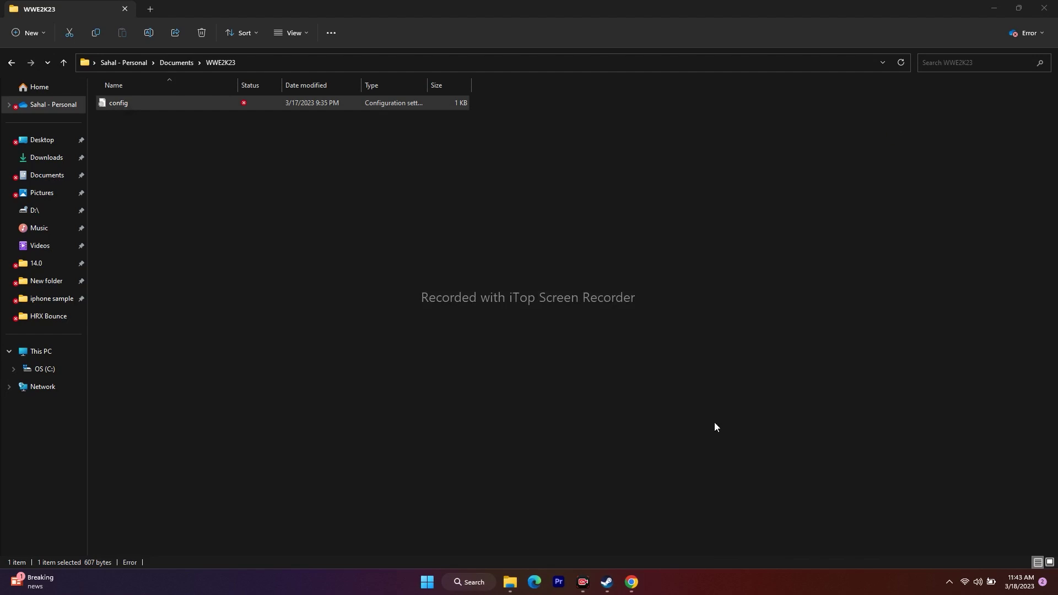
click(1043, 7)
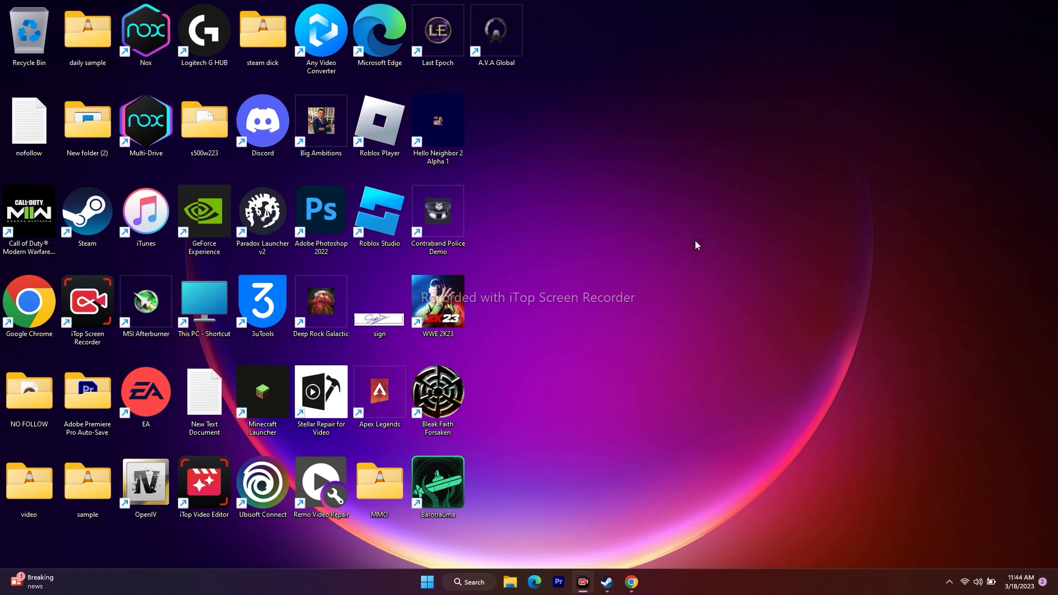
click(510, 582)
click(54, 175)
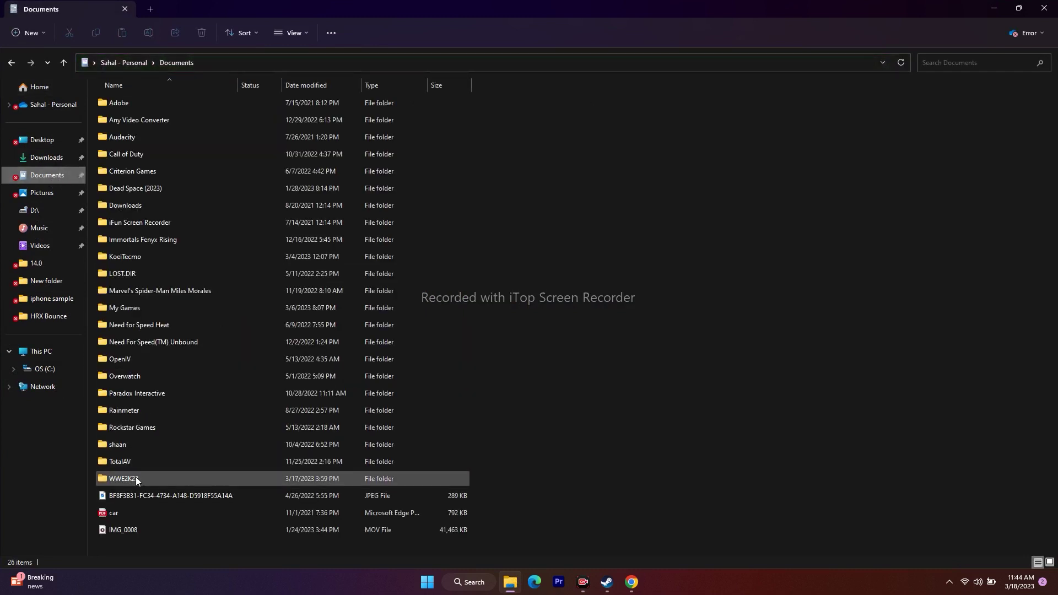
double_click(135, 477)
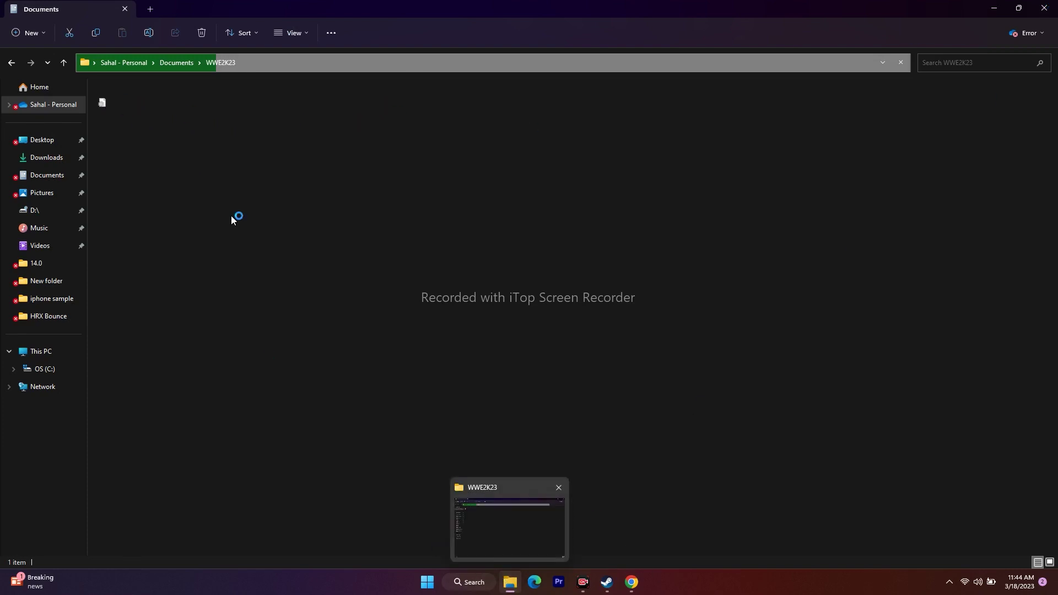
right_click(510, 581)
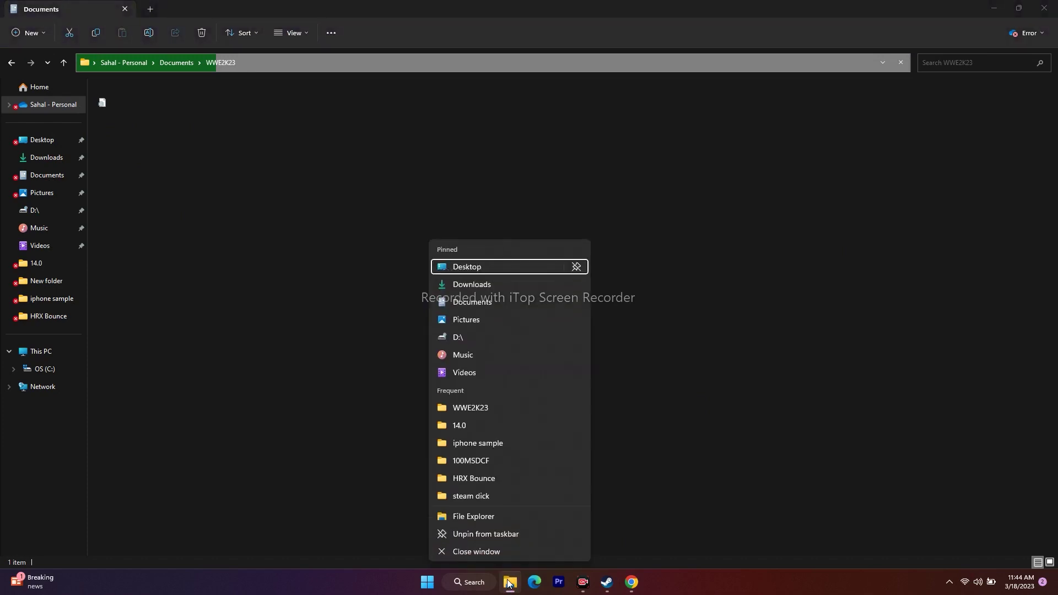
click(508, 553)
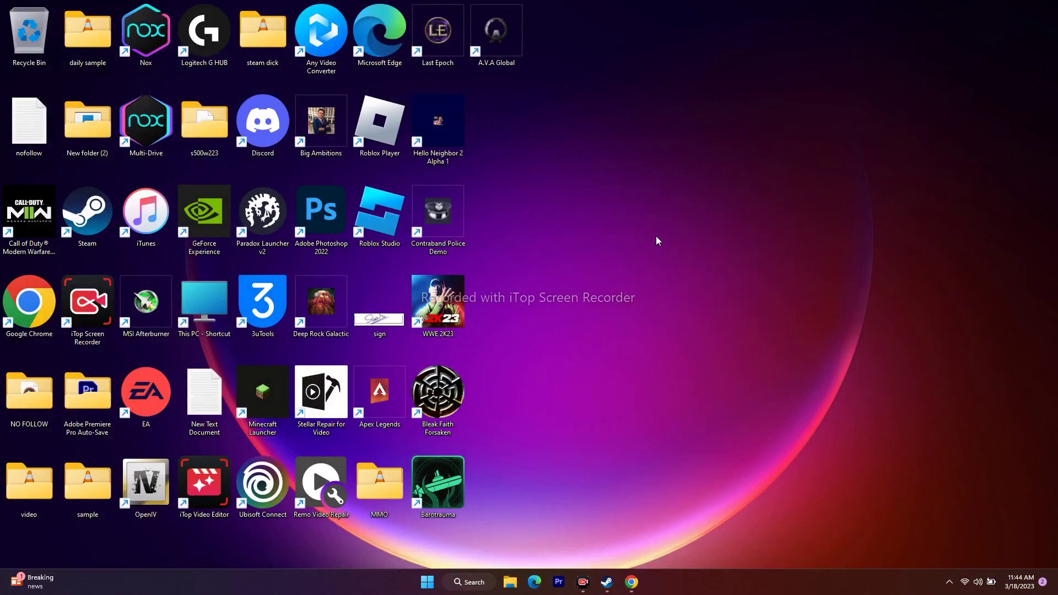
click(510, 584)
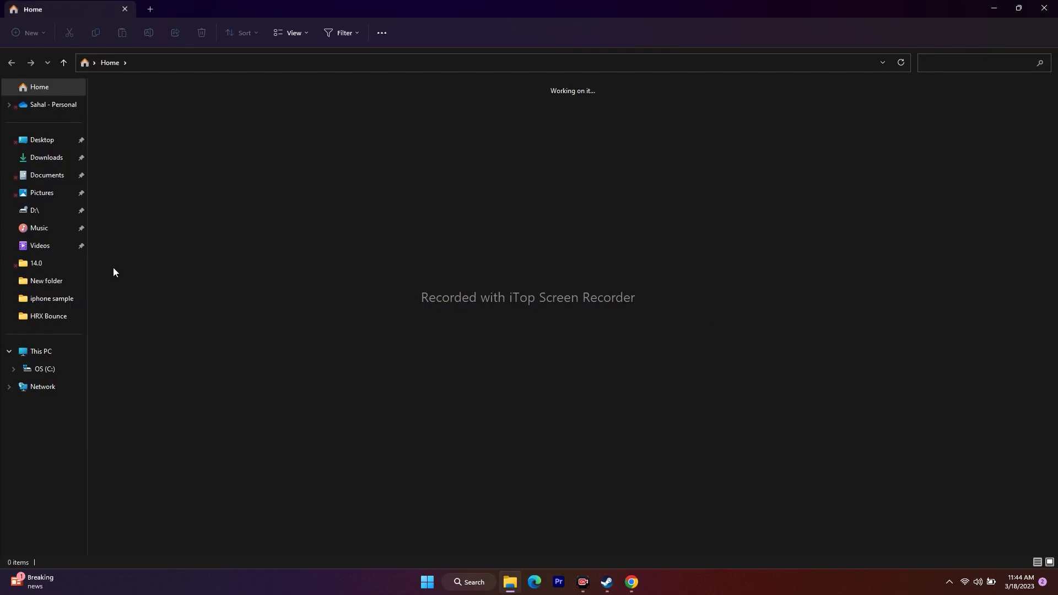
click(53, 158)
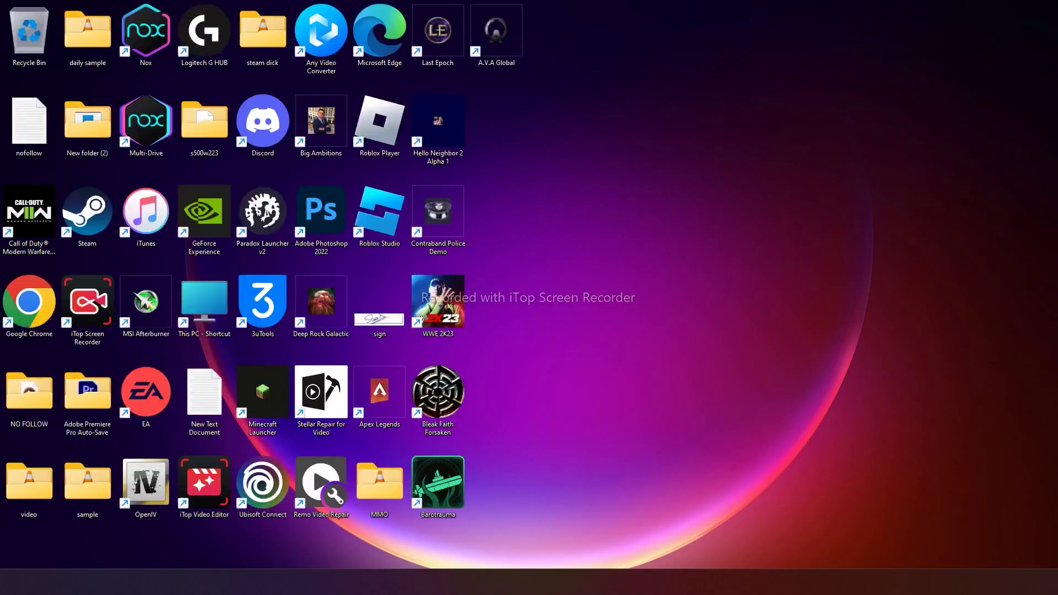
right_click(594, 190)
click(604, 194)
- Open the WWE2K23 folder inside Documents in File Explorer
click(509, 581)
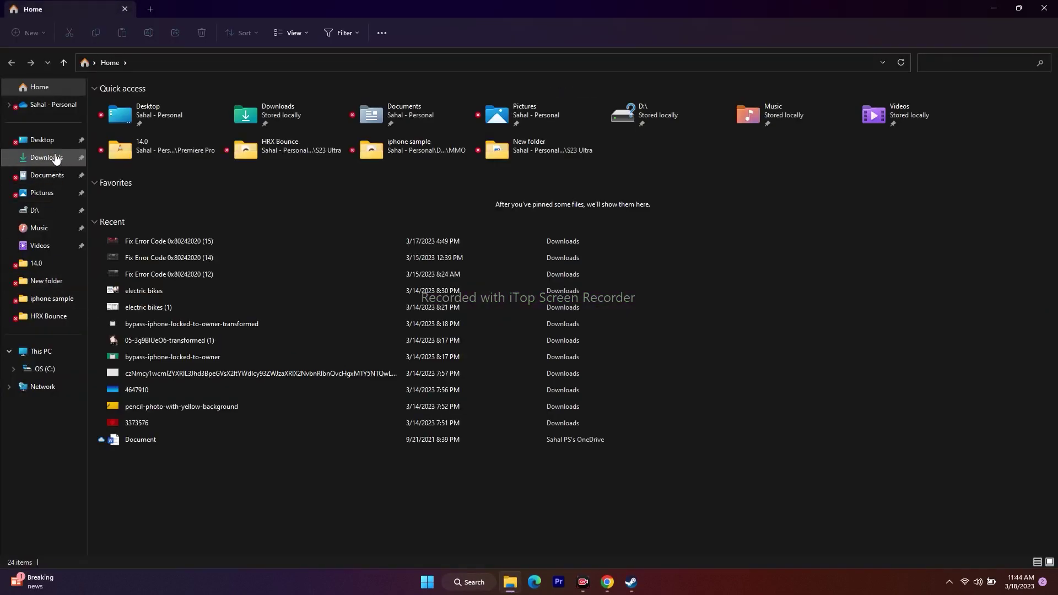
click(51, 177)
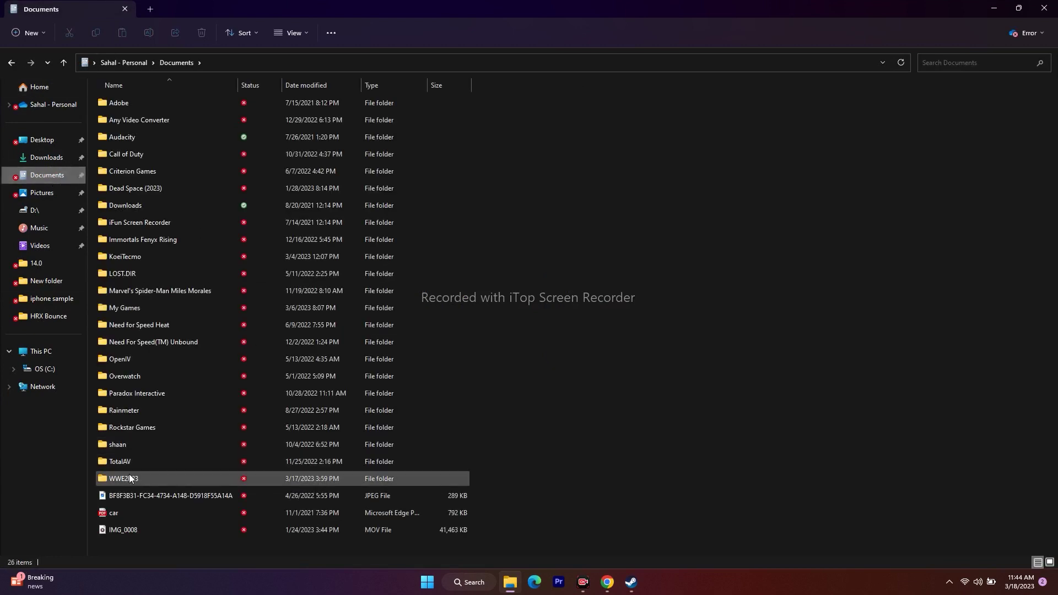
double_click(137, 478)
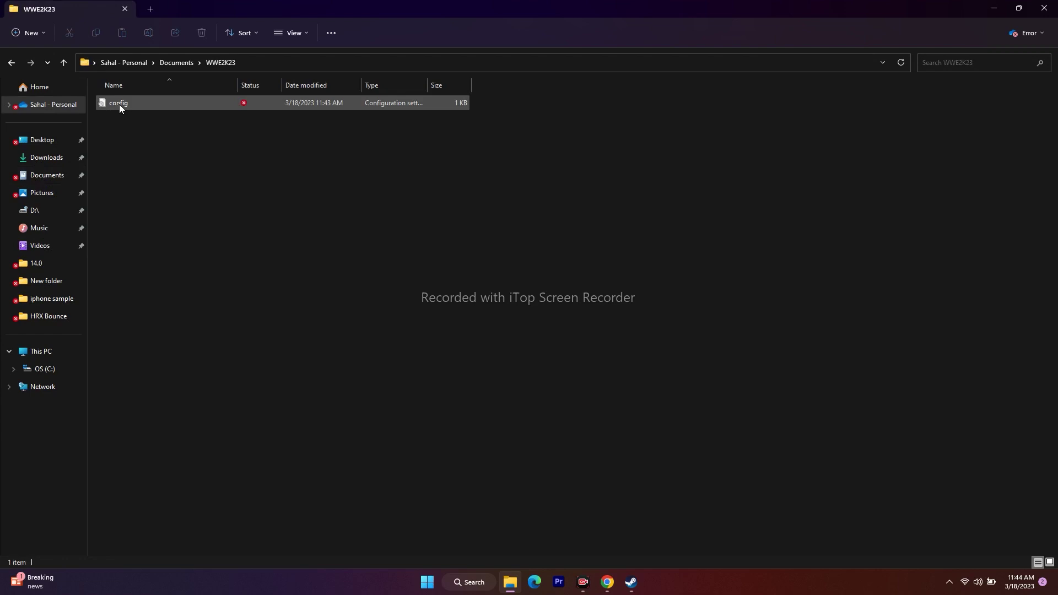
- Rename the config file in the WWE2K23 folder as config12
right_click(123, 104)
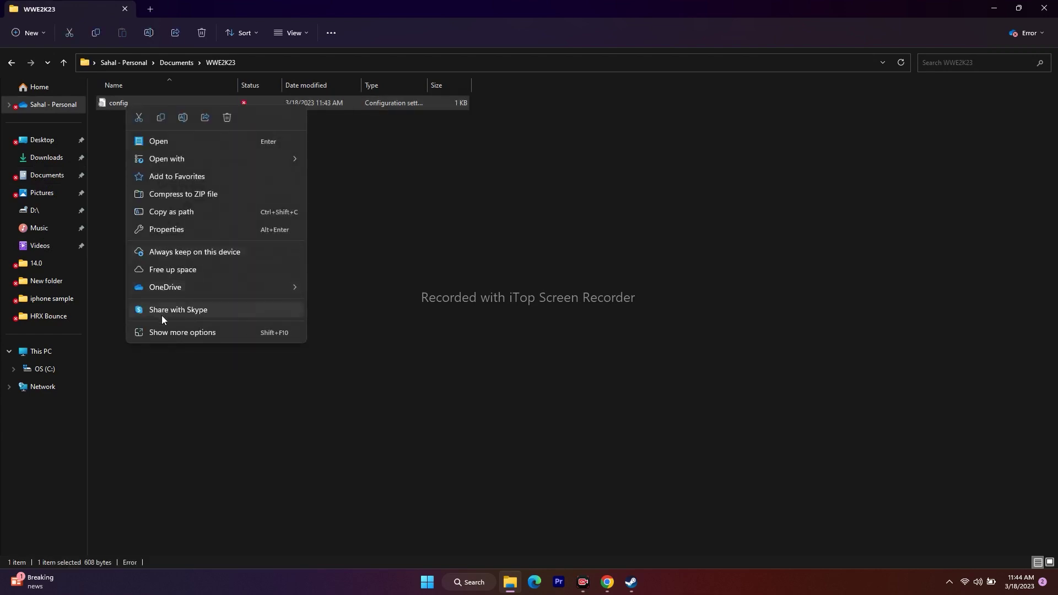
click(164, 332)
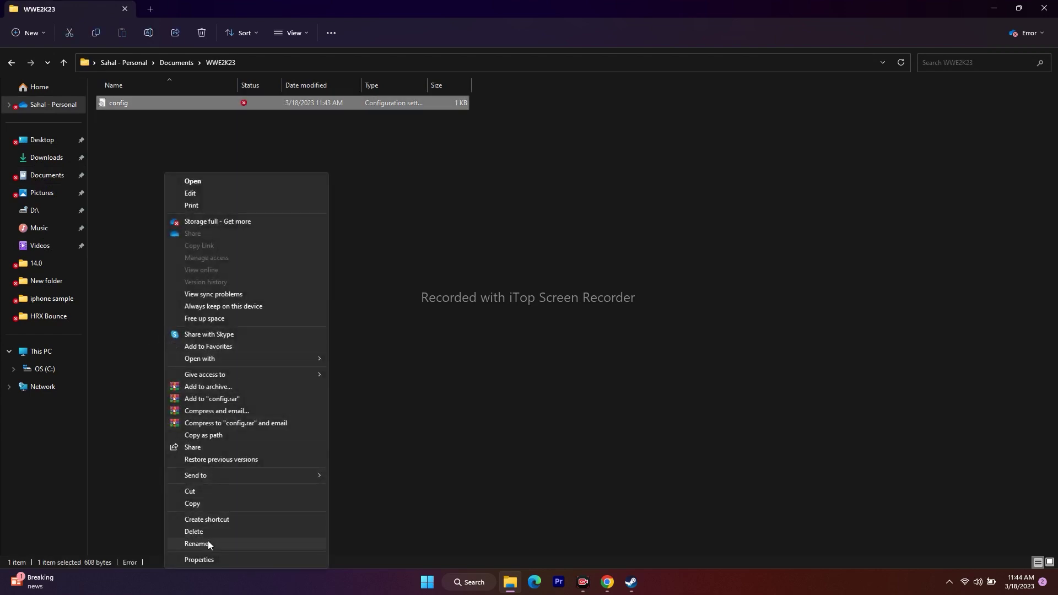
click(208, 540)
click(135, 104)
double_click(135, 104)
click(135, 103)
text(.old)
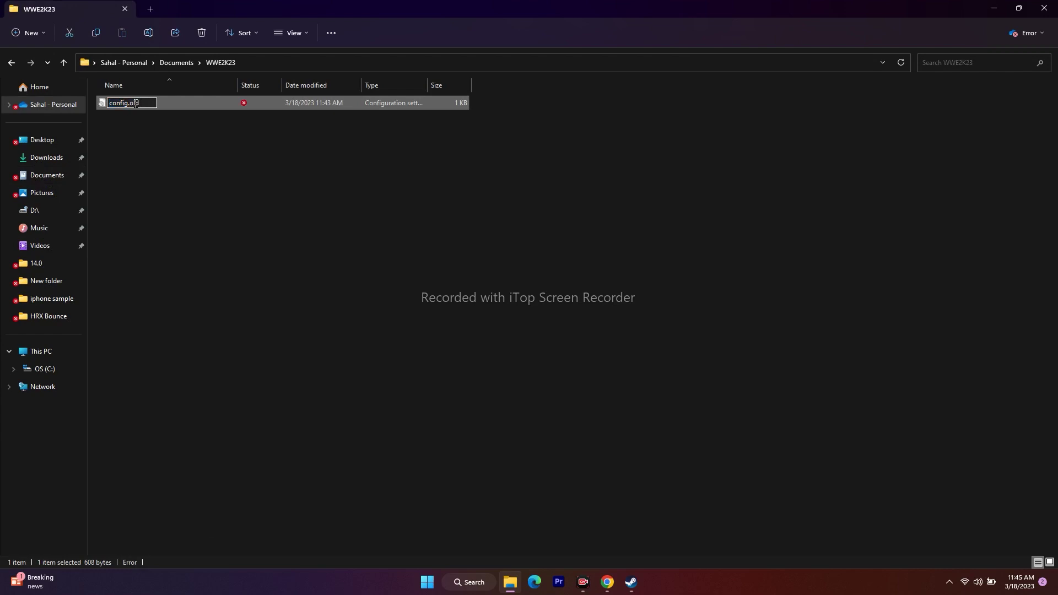
key(BackSpace)
key(BackSpace)
key(BackSpace)
key(BackSpace)
text(12)
click(134, 160)
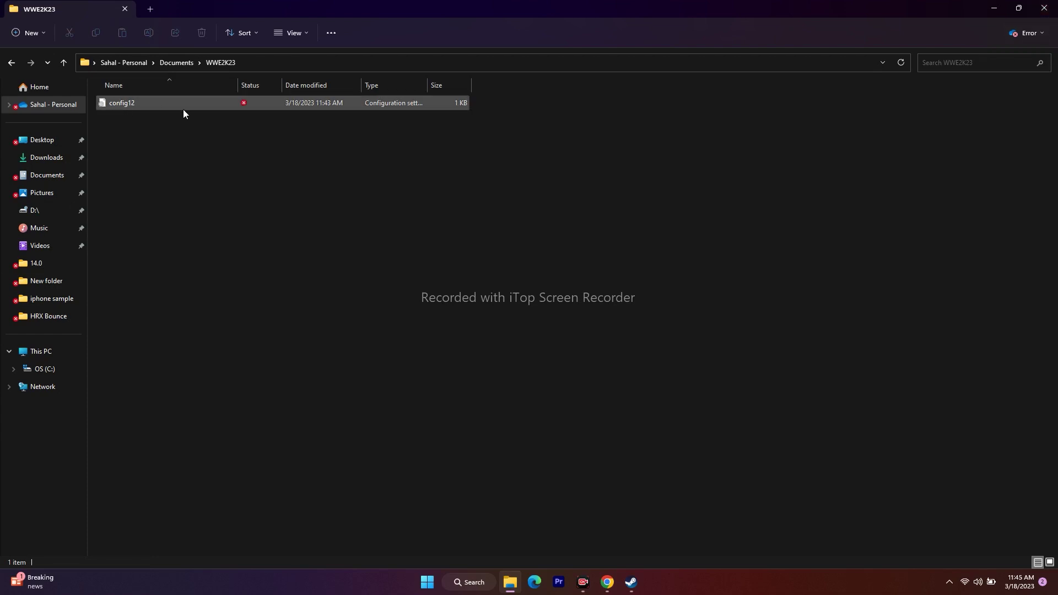
- Close the folder window, check the WWE 2K23 library page in Steam and minimise Steam
click(1045, 9)
click(631, 582)
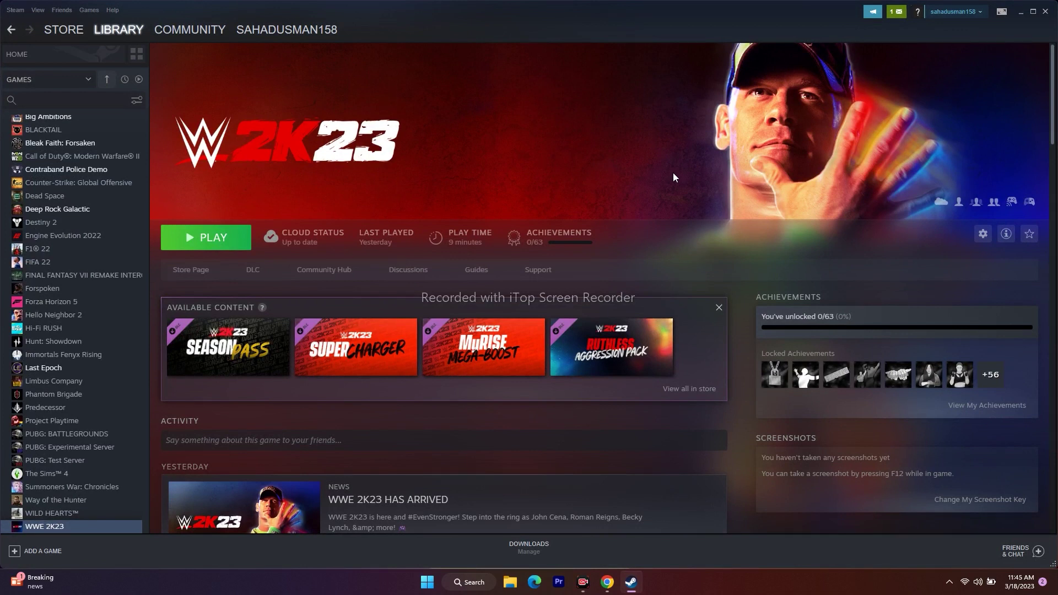
click(1017, 12)
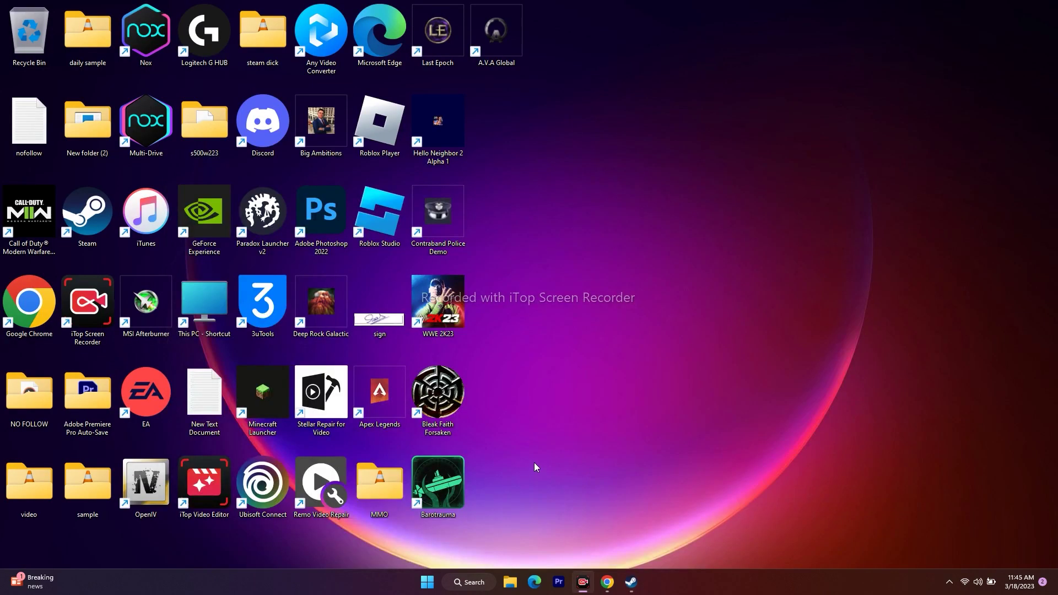
- Reopen the WWE2K23 folder in Documents to check its contents
click(511, 582)
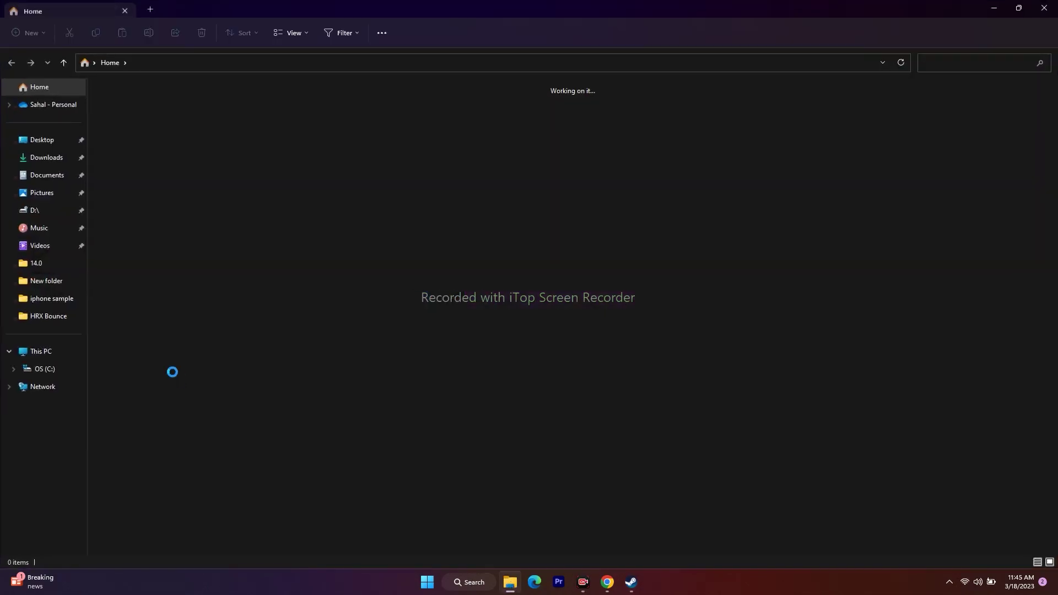
click(58, 178)
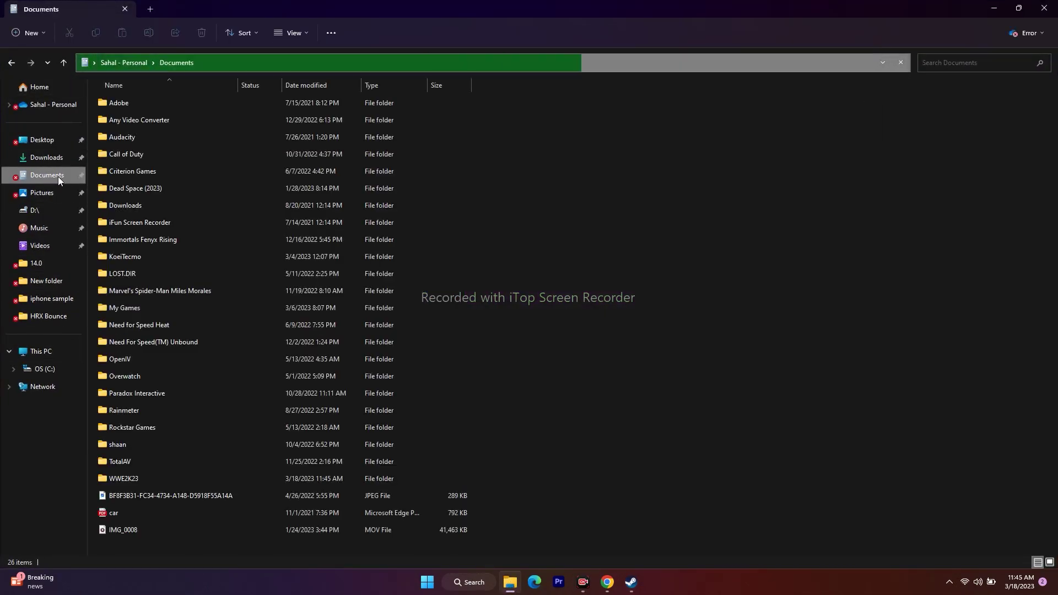
double_click(144, 478)
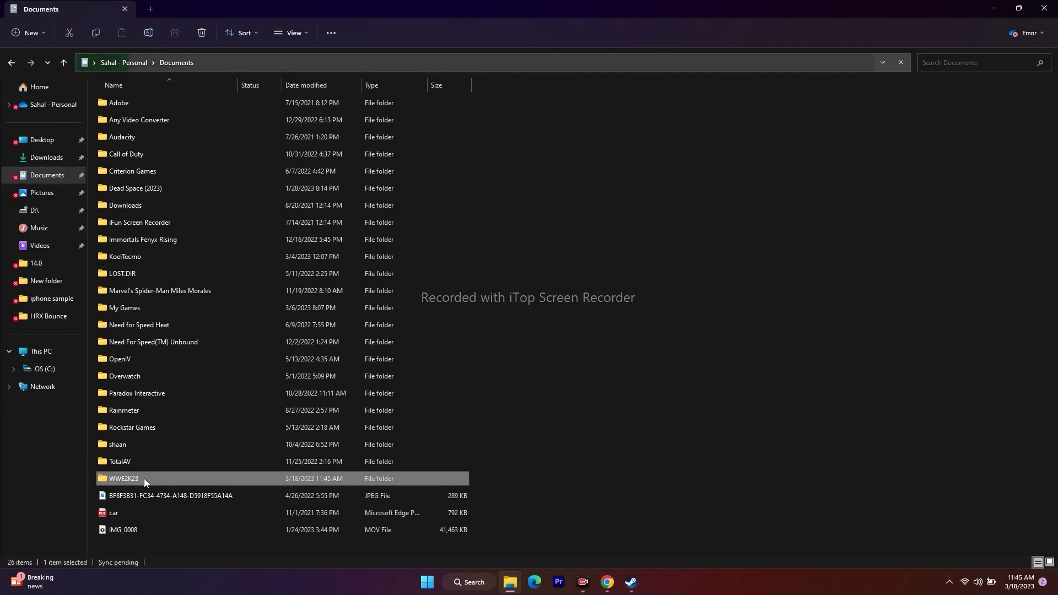
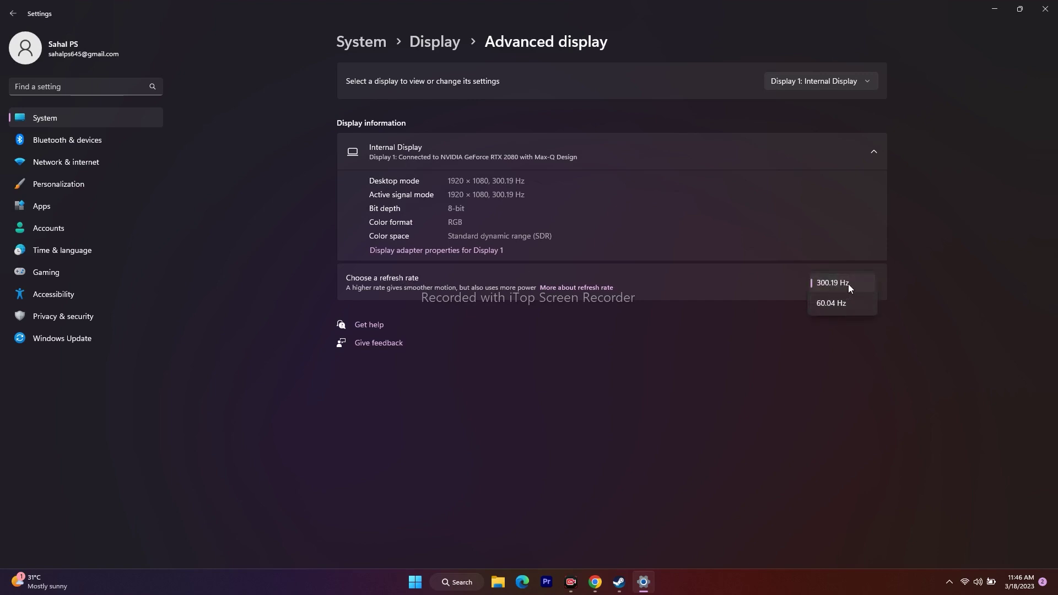
- Set the internal display's refresh rate to 60.04 Hz and revert the change
click(739, 315)
click(841, 285)
click(834, 303)
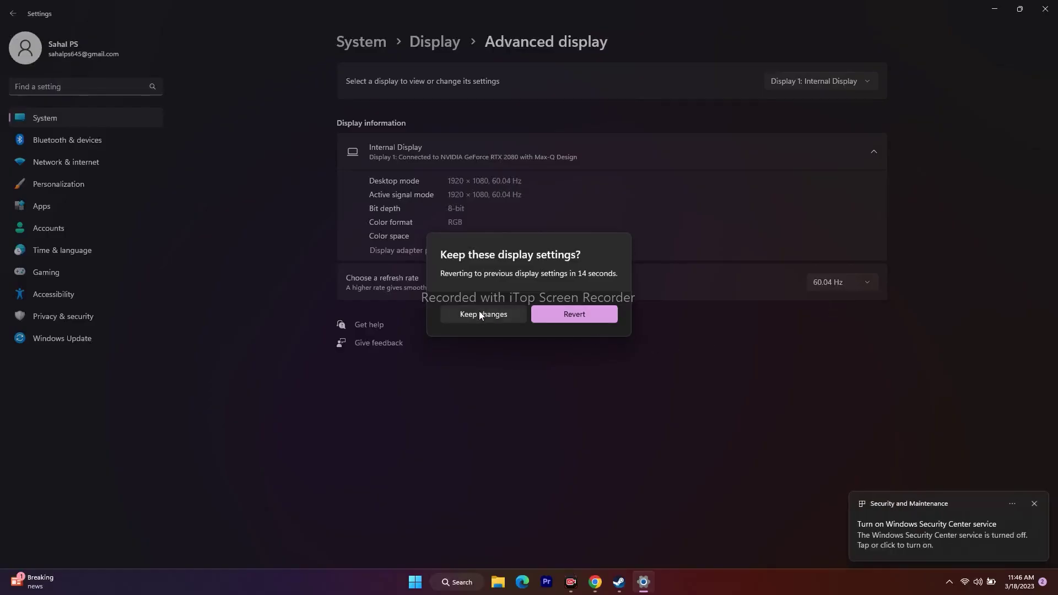
click(576, 315)
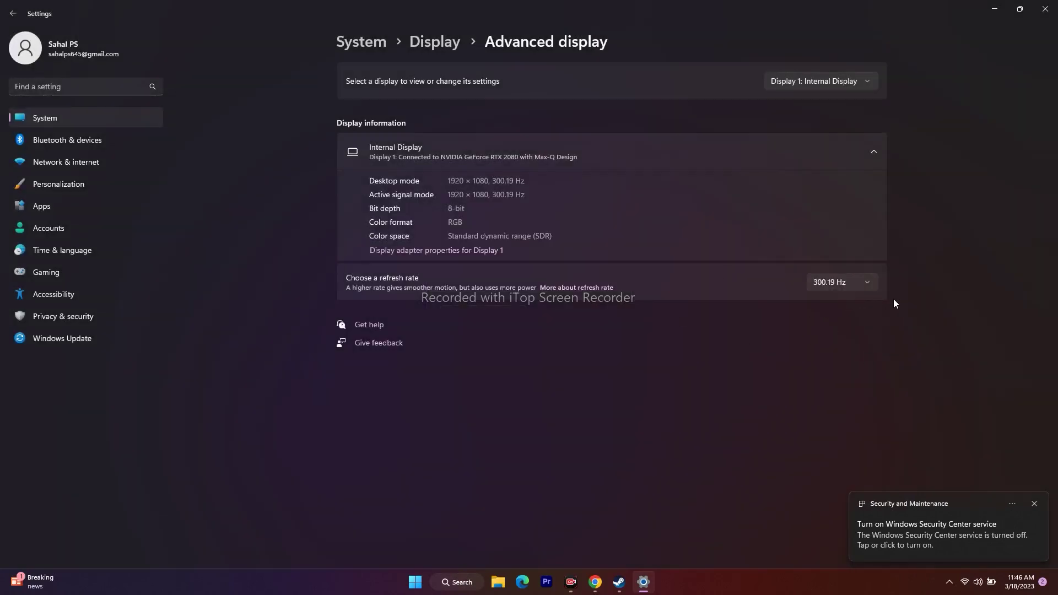
click(837, 282)
click(821, 178)
click(843, 285)
click(883, 301)
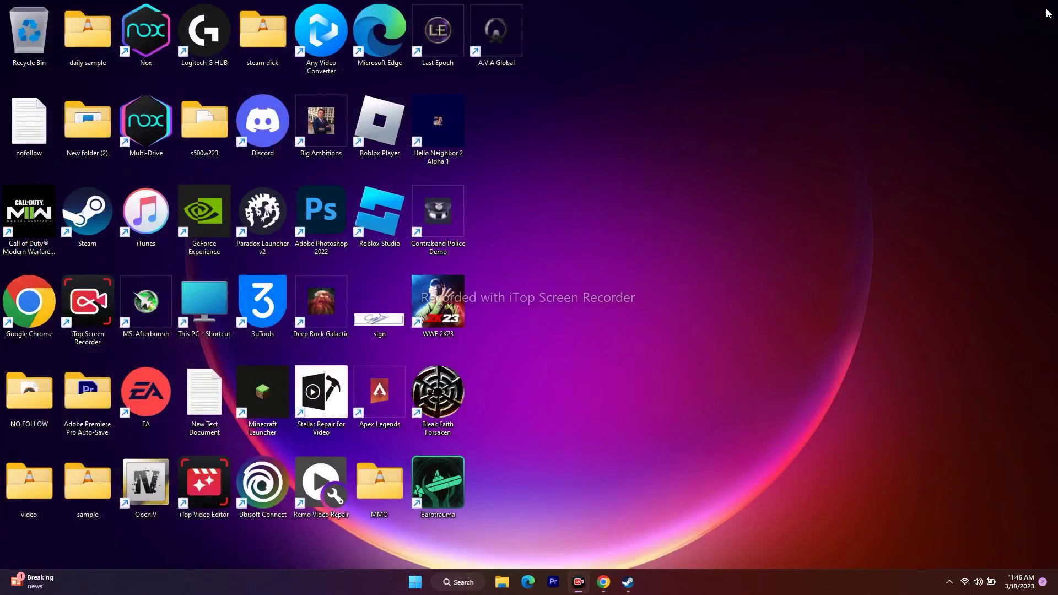
- Check the WWE 2K23 library page in Steam and minimise Steam
click(1045, 9)
click(631, 582)
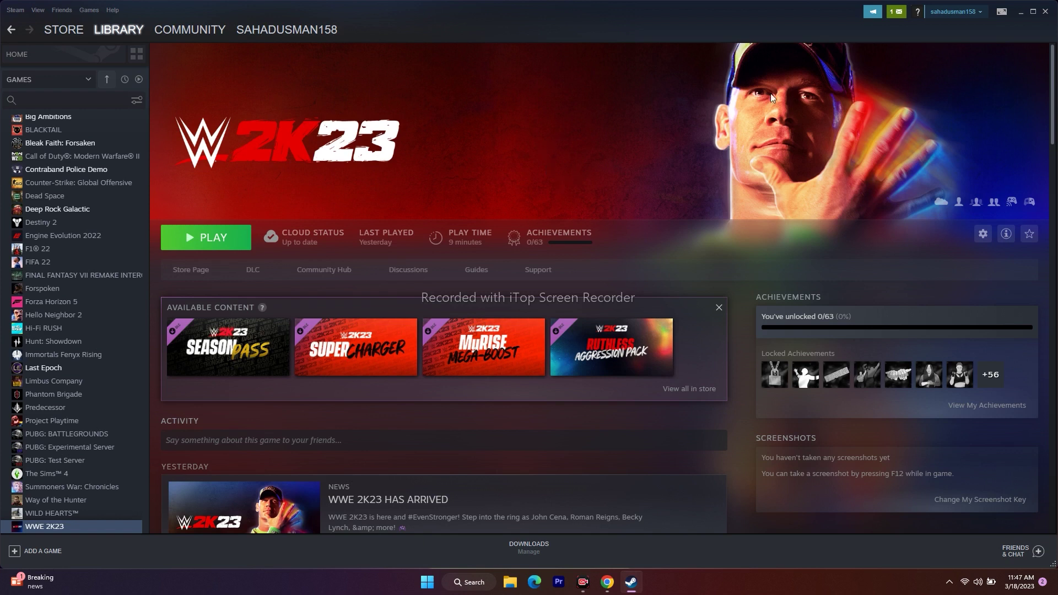
click(1020, 12)
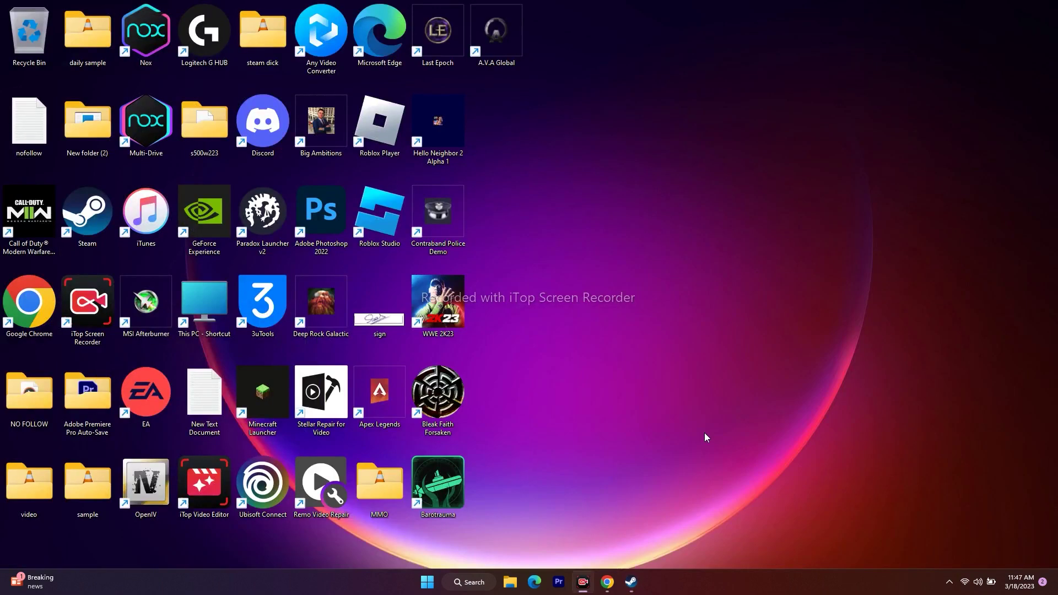
- Open the advanced display page in Windows Settings and check the internal display's refresh rate
click(477, 581)
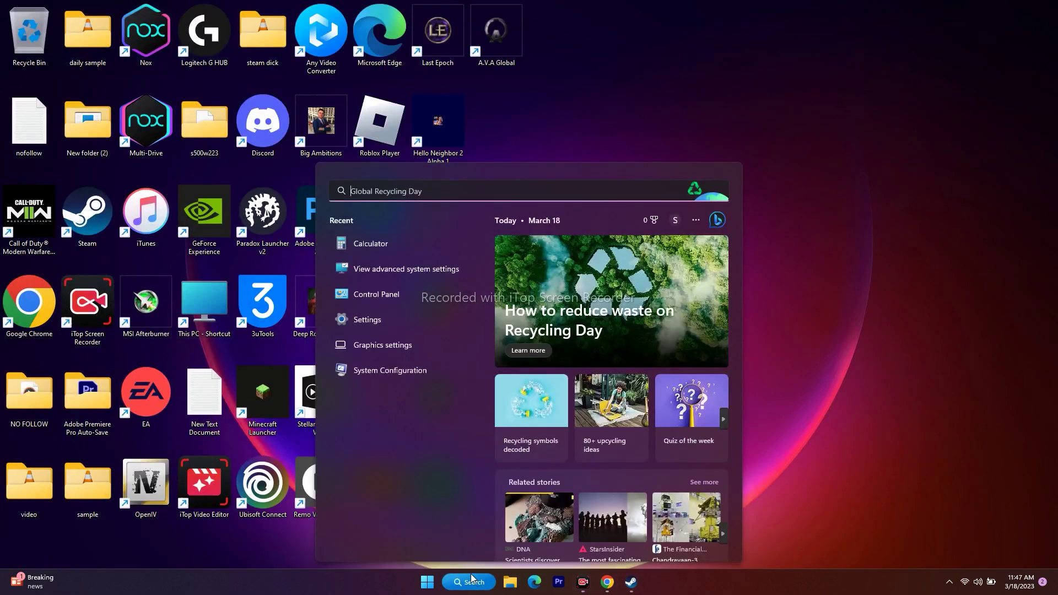
click(377, 322)
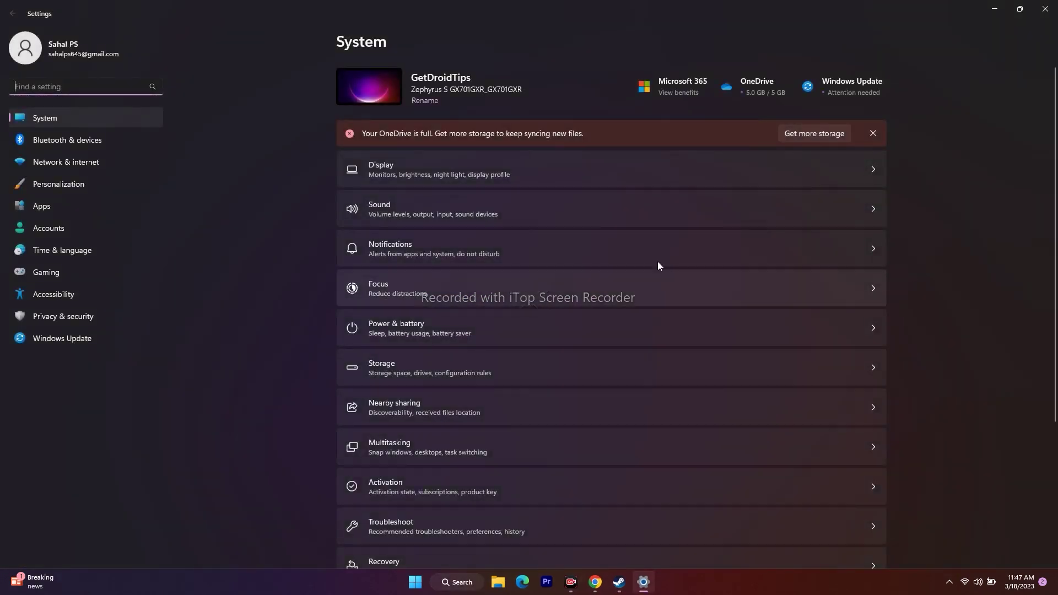
click(435, 204)
key(alt+Left)
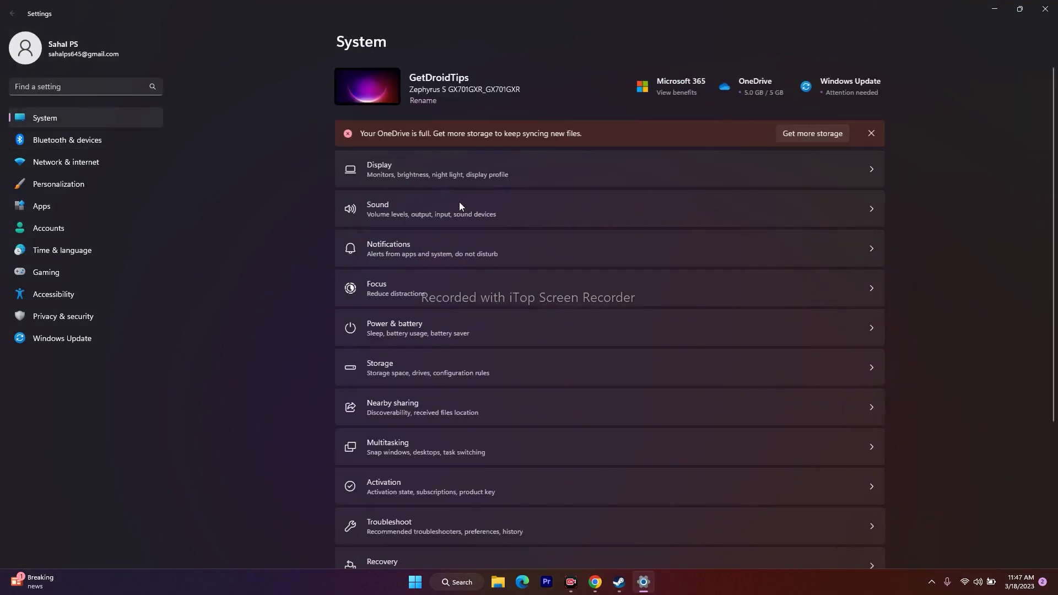
click(414, 177)
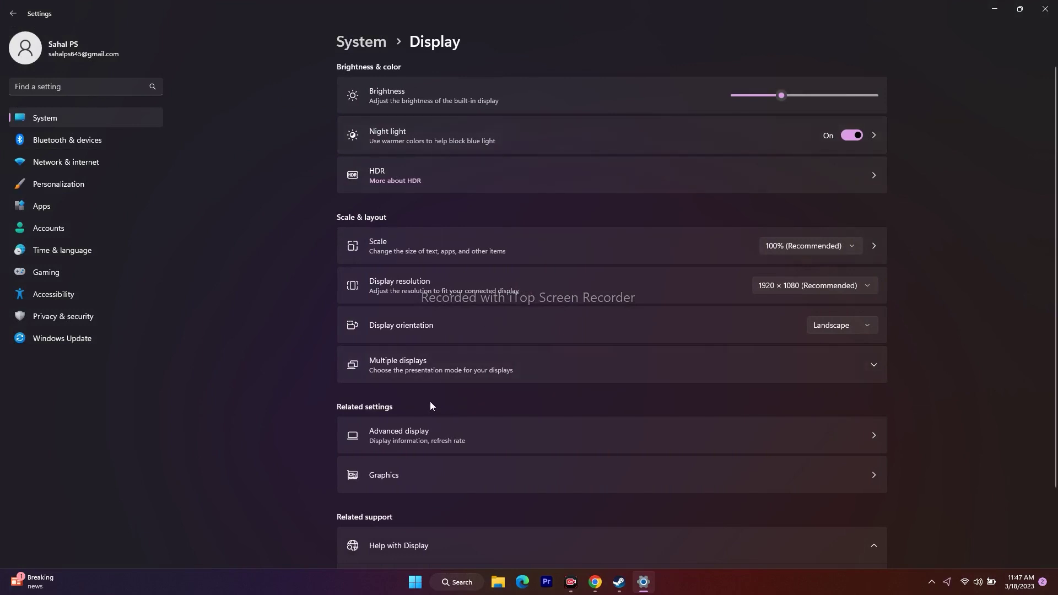
click(439, 431)
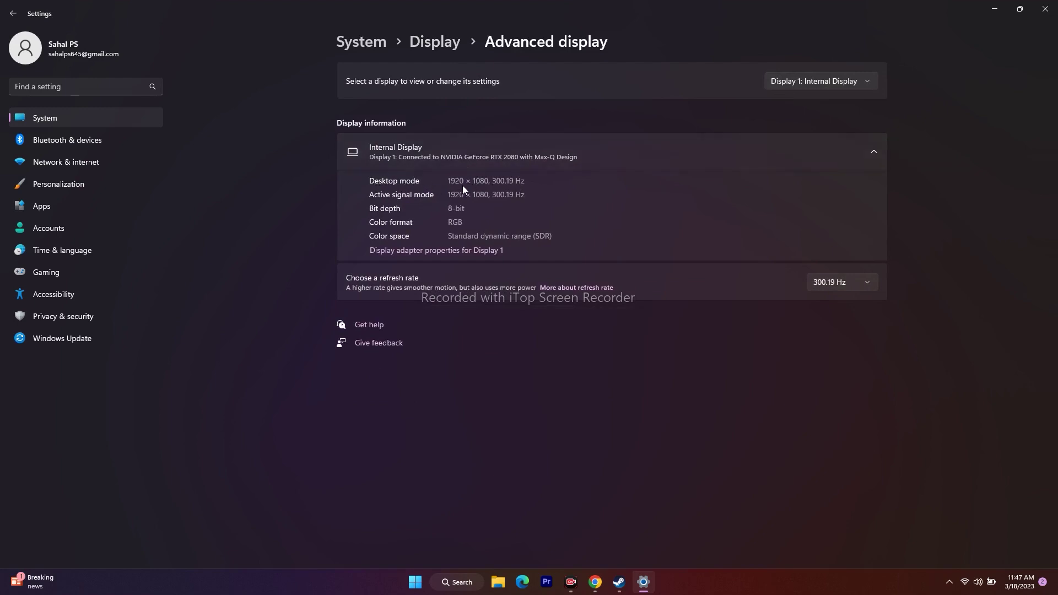
- Return to the main display settings, choose the 1920 × 1080 (Recommended) display resolution and minimise Settings
click(14, 13)
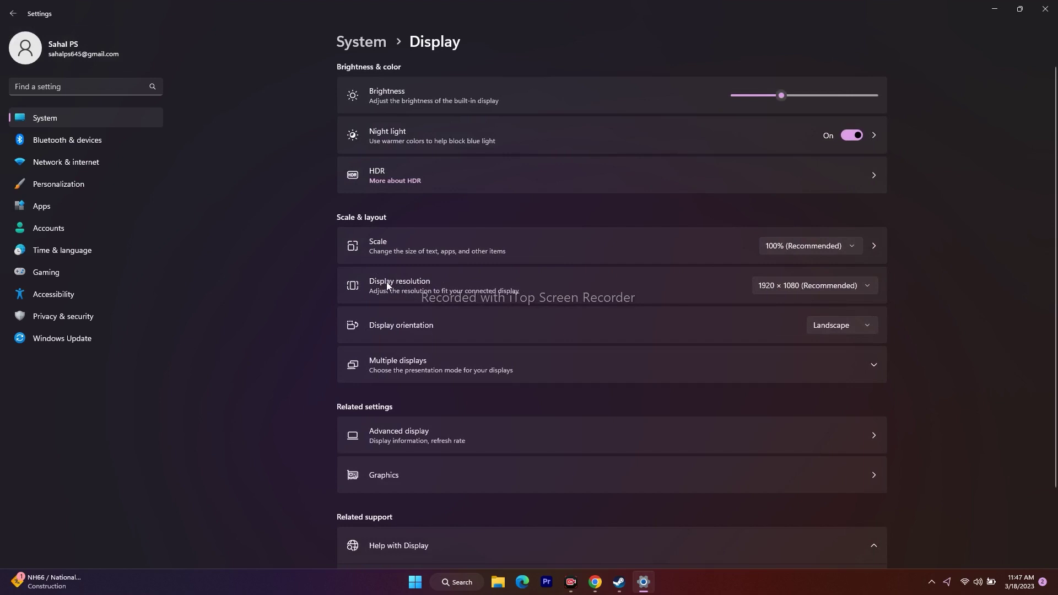
click(867, 286)
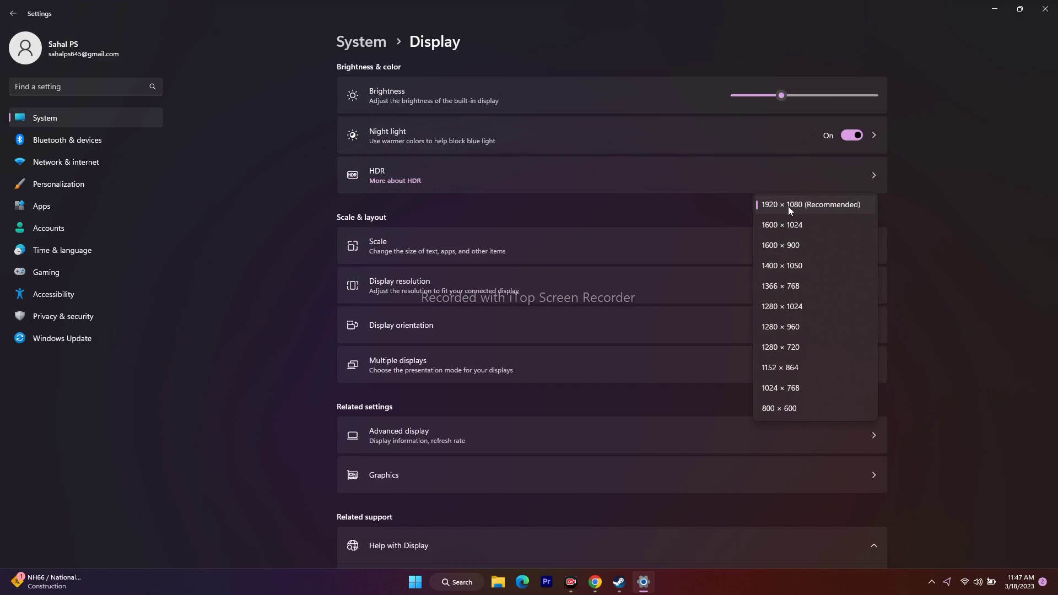
click(804, 205)
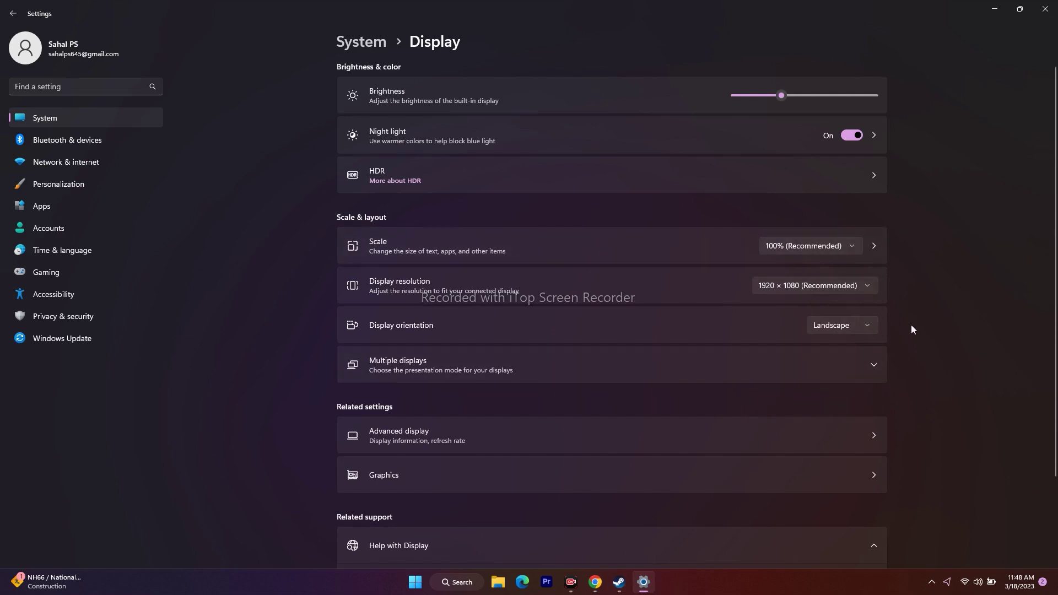
click(799, 286)
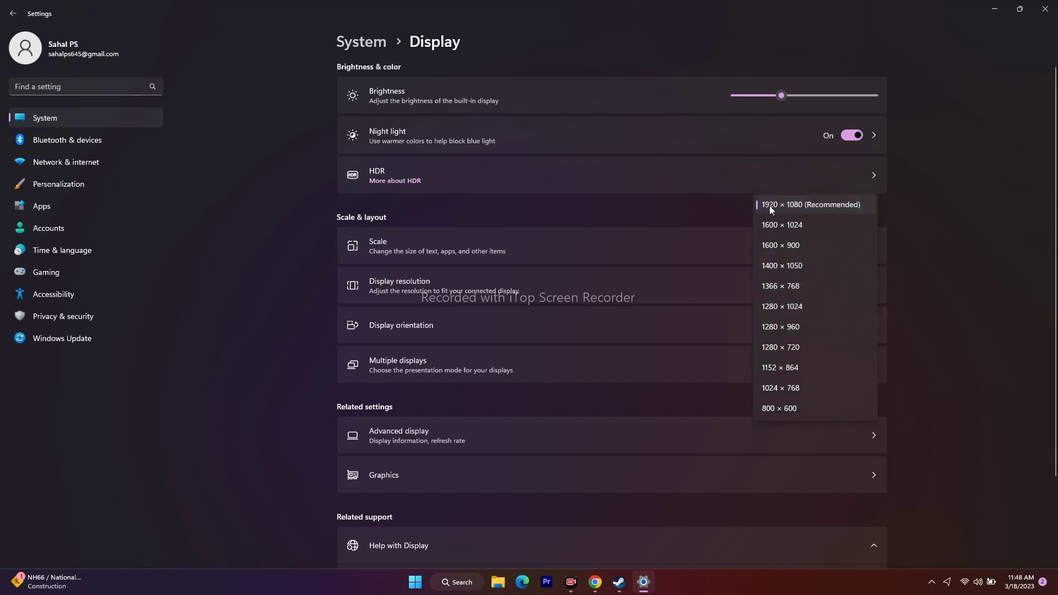
click(815, 204)
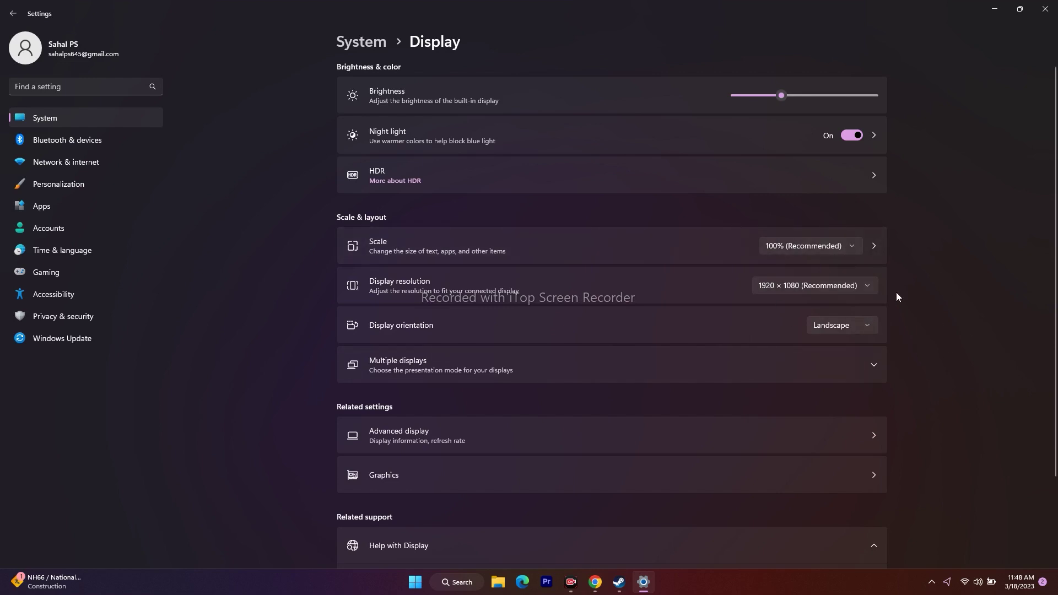
click(994, 9)
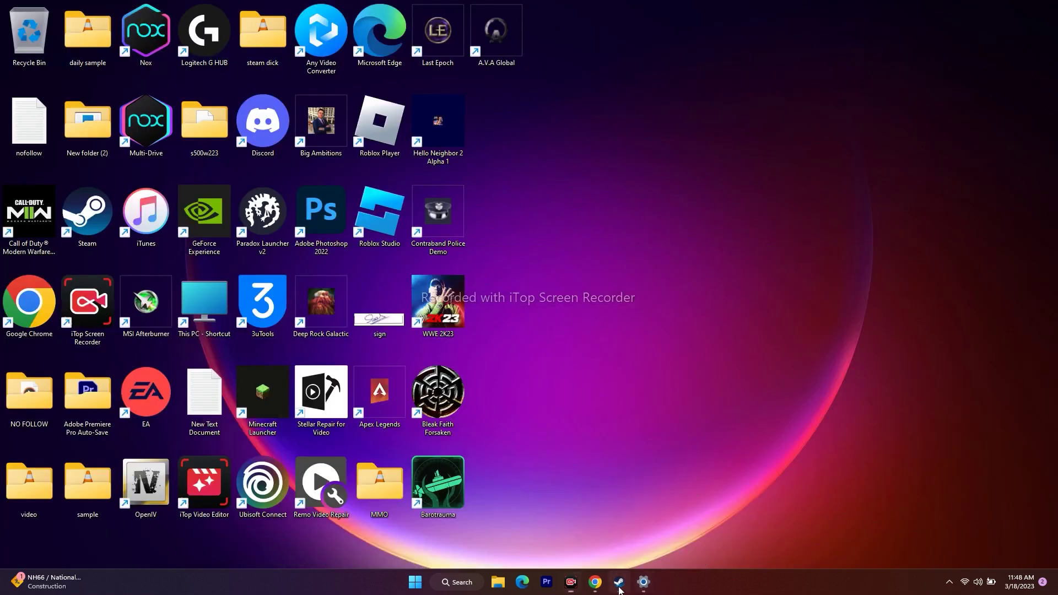
- Launch WWE 2K23 from Steam and continue past the start screens to the main menu
click(619, 581)
click(231, 246)
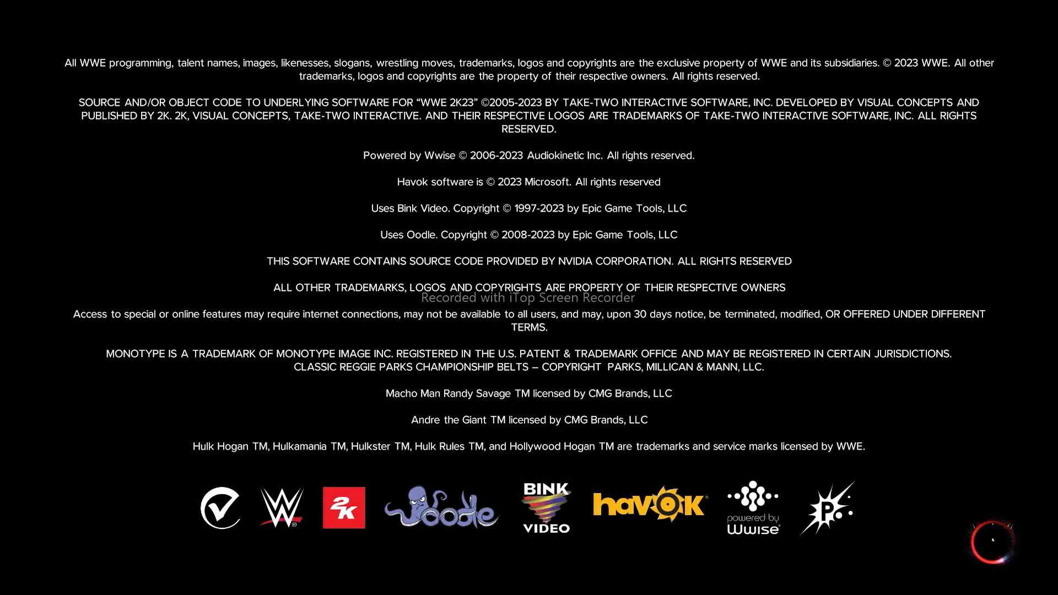
key(Return)
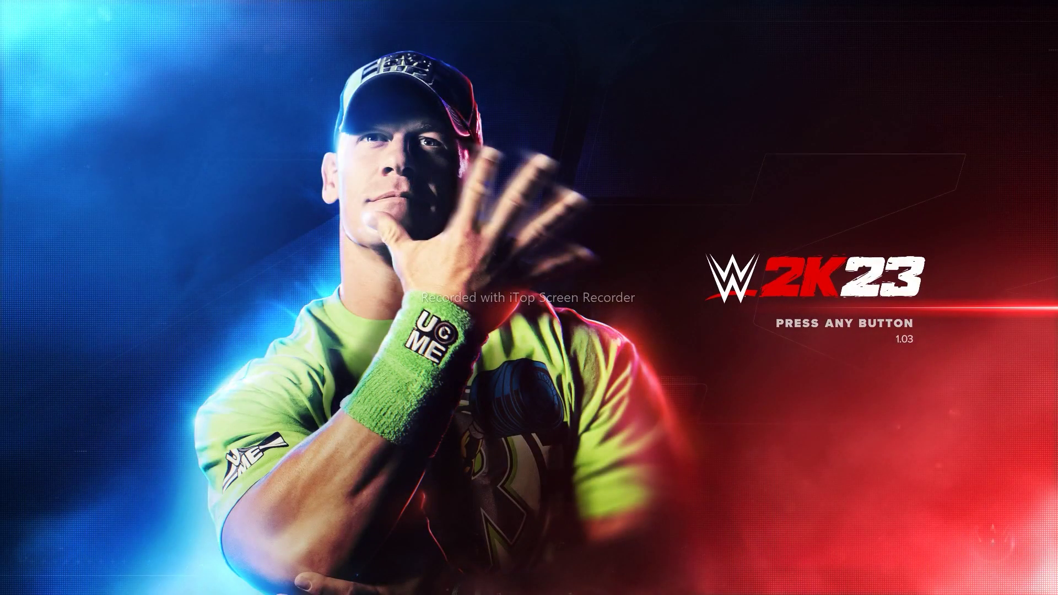
key(Return)
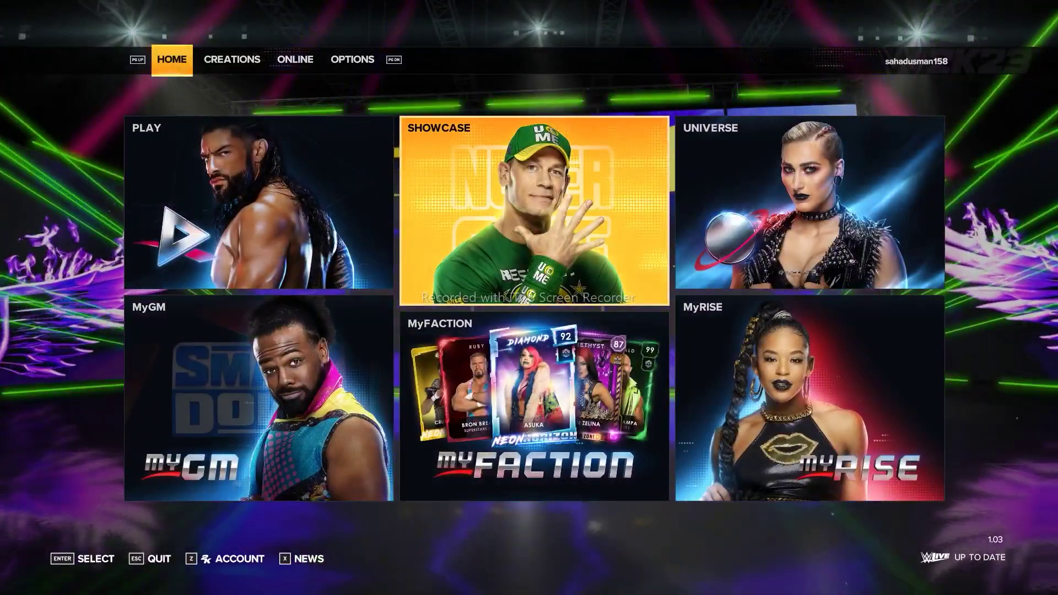
- Open the game's Graphics Settings from the Extras section of Options
key(Right)
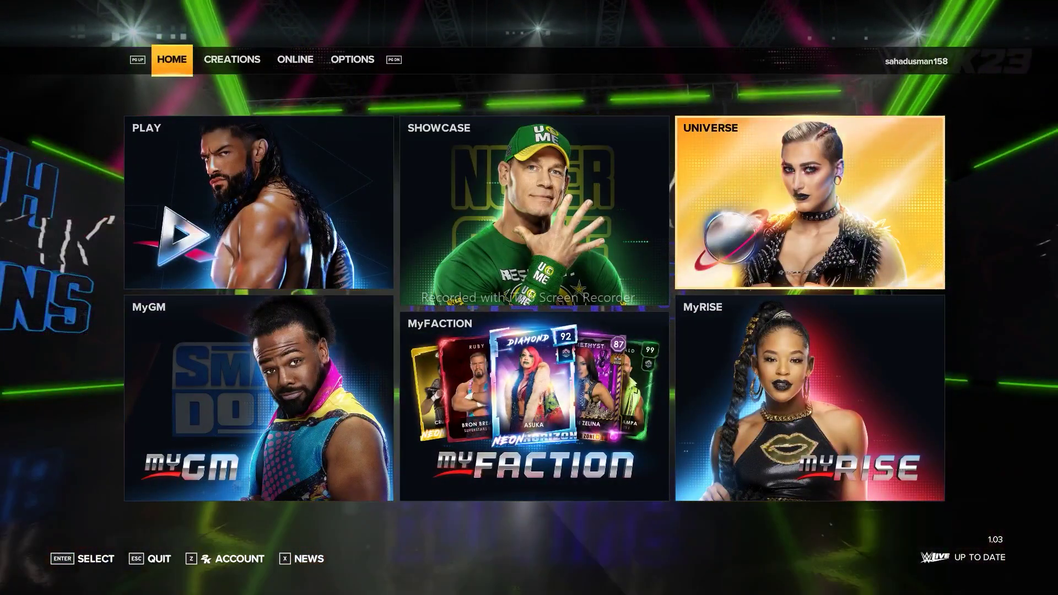
key(Page_Up)
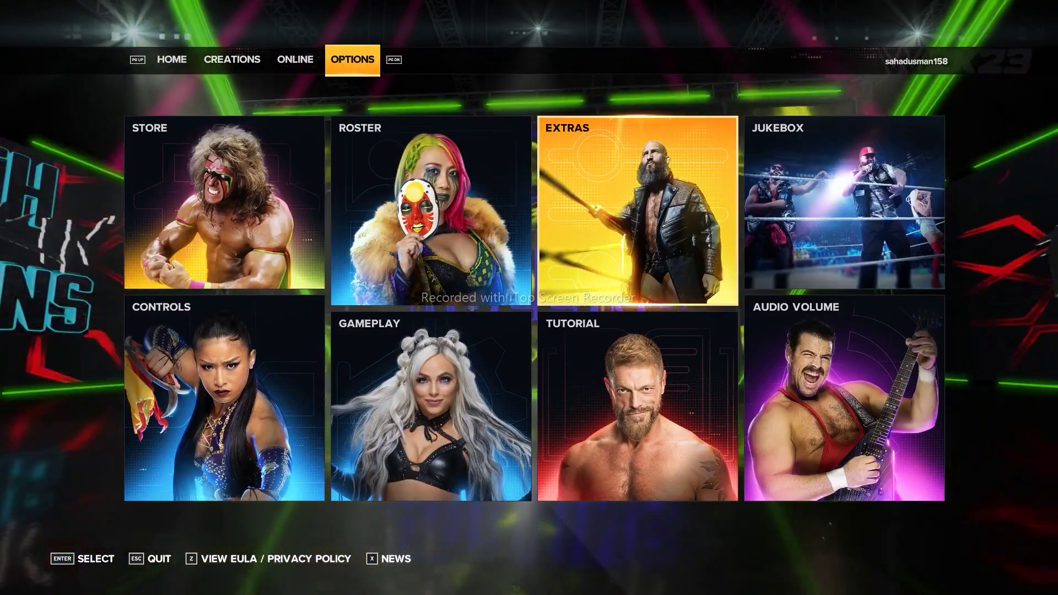
key(Down)
key(Up)
key(Return)
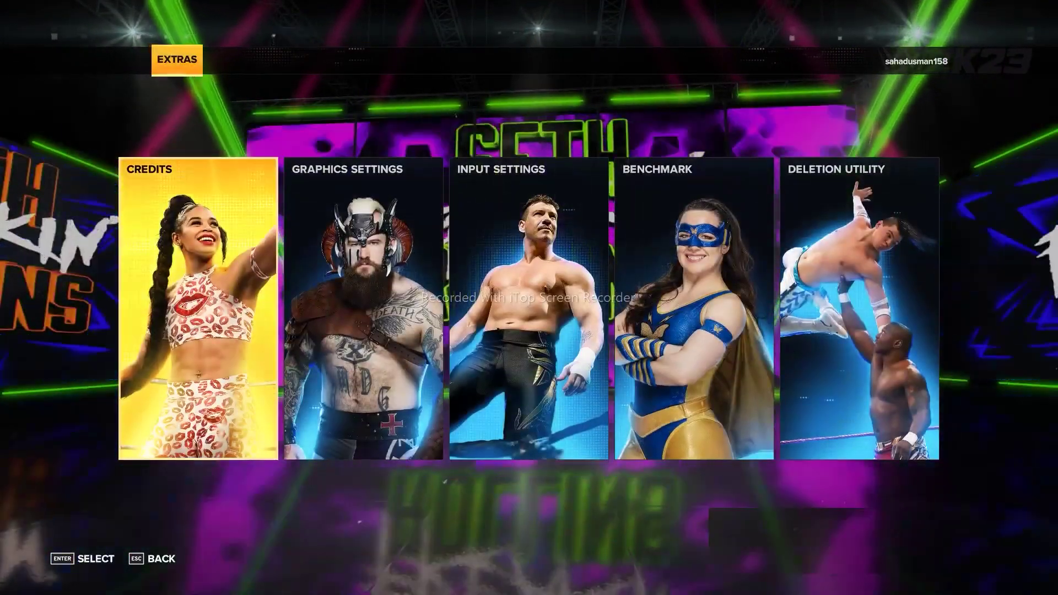
key(Right)
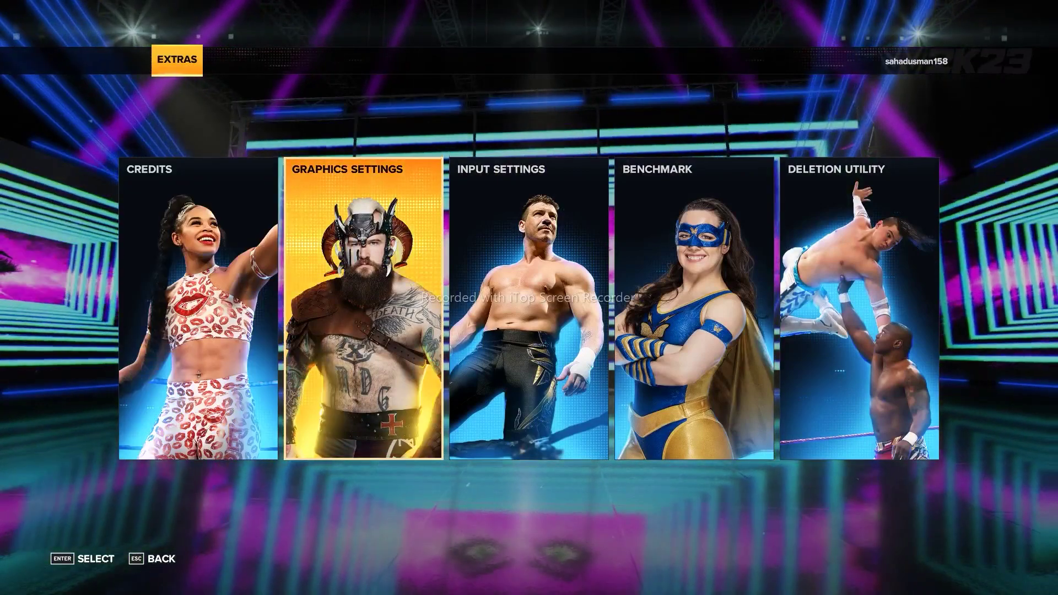
key(Return)
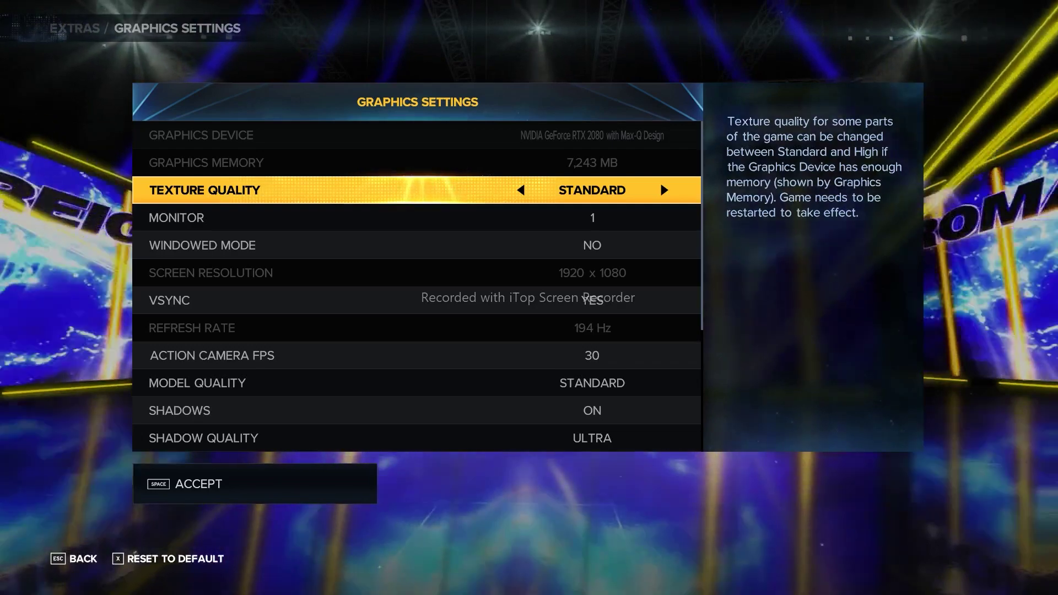
- Set Windowed Mode to Yes in the game's graphics settings
key(Down)
key(Down)
key(Right)
key(Left)
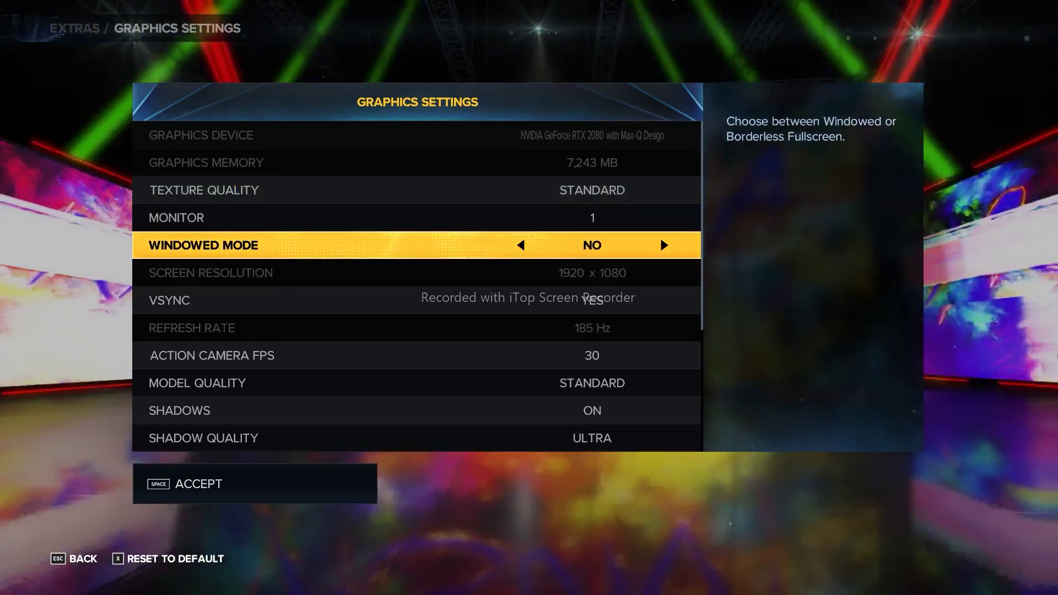
key(Right)
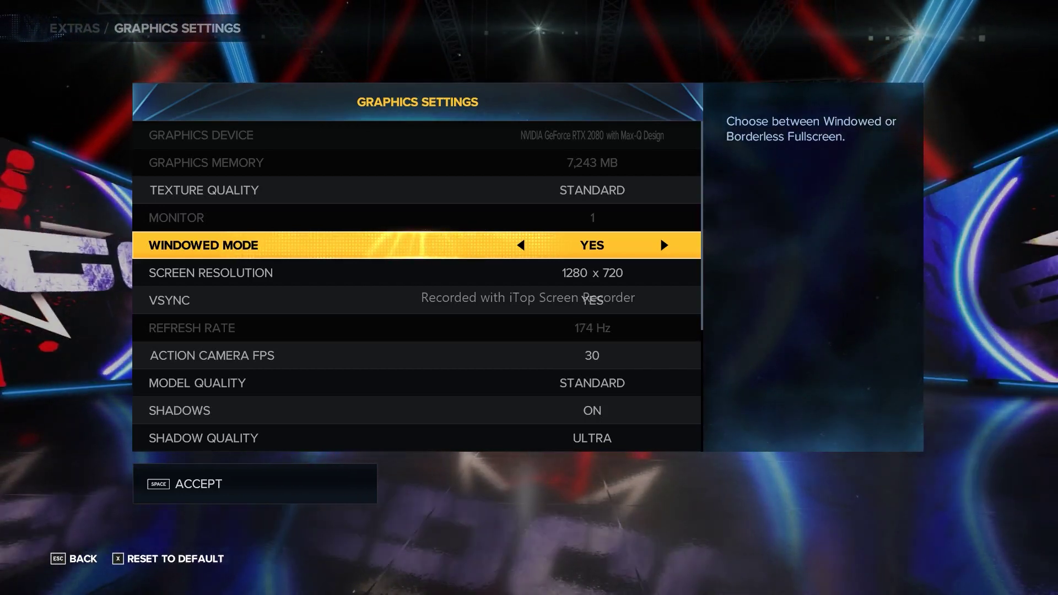
- Set the game's windowed screen resolution to 1920 x 1080
key(Down)
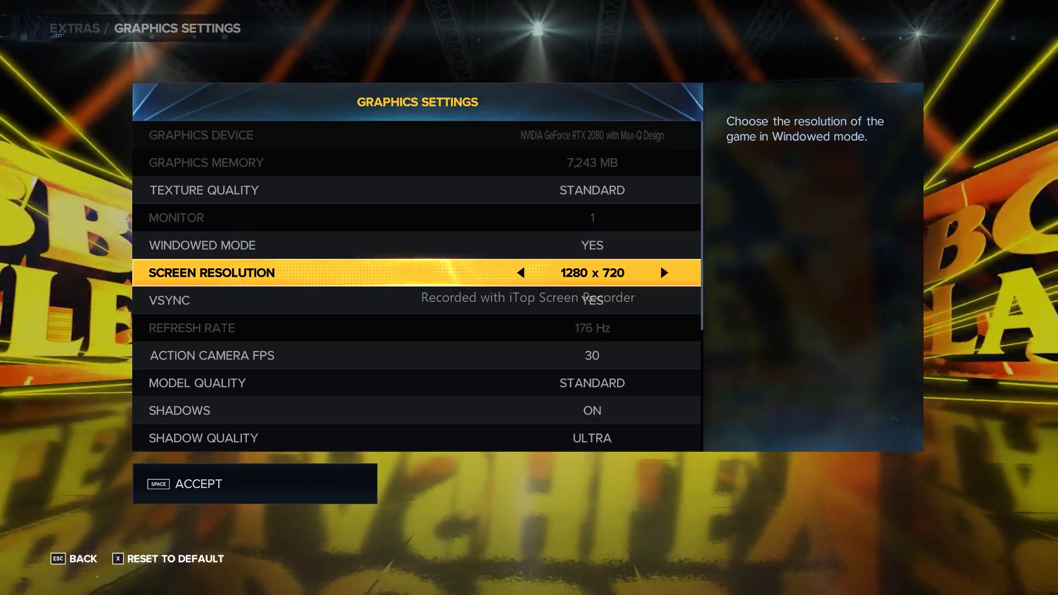
click(659, 263)
click(659, 263)
click(659, 262)
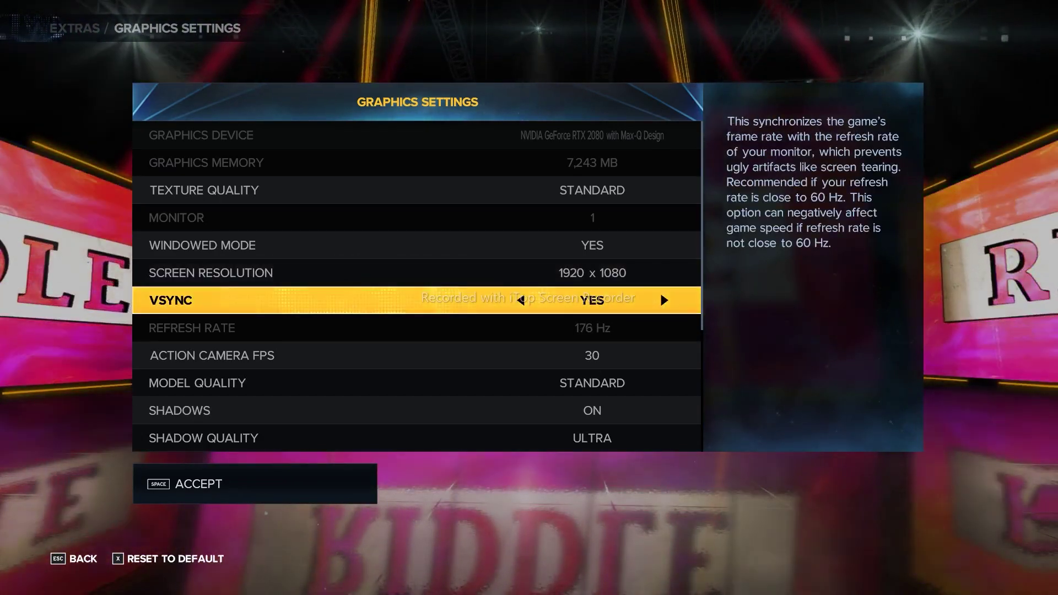
- Set VSync to No and Shadows to Off
click(660, 290)
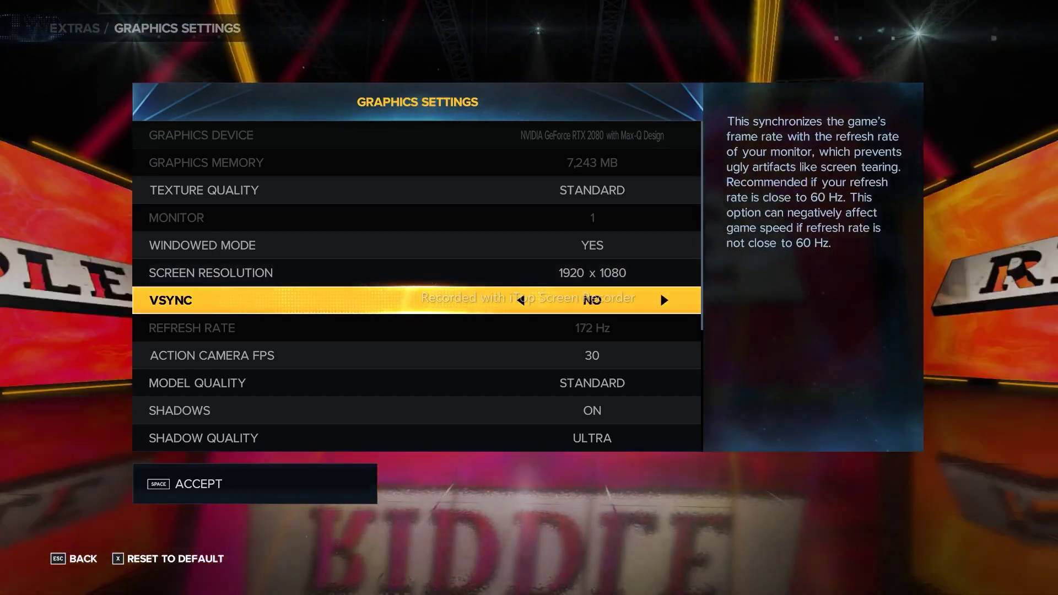
click(659, 289)
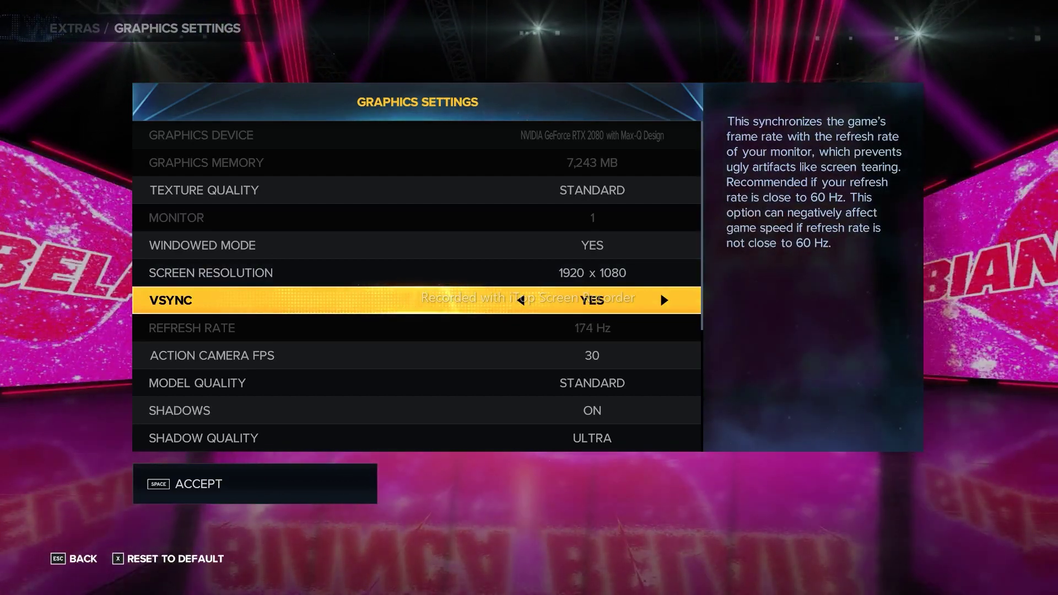
click(660, 290)
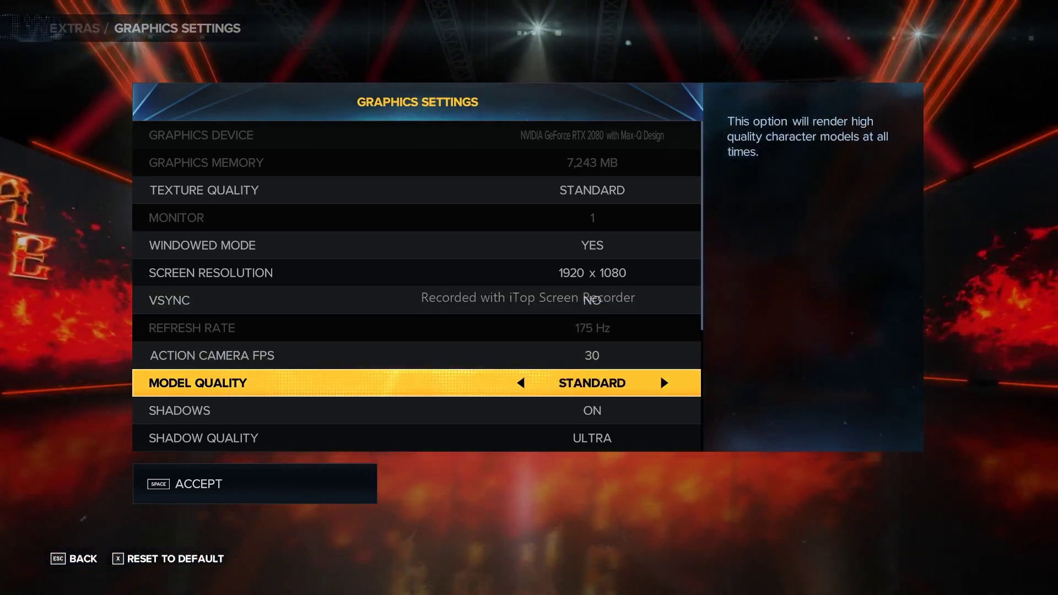
click(659, 401)
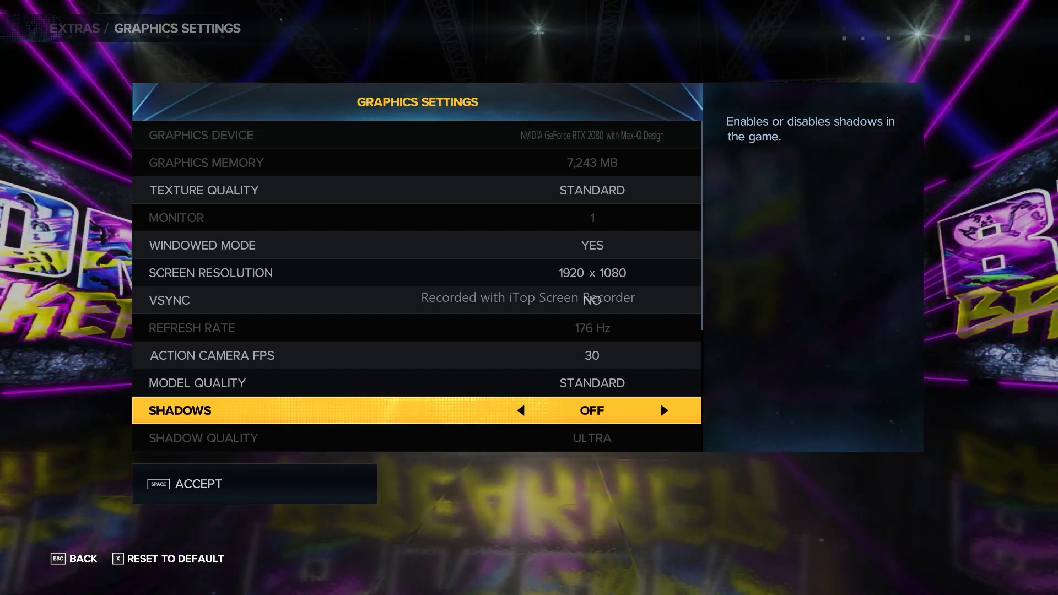
- Set Shader Quality to Low and move on to the Anti-Alias and Reflections settings
scroll(659, 428, down, 1)
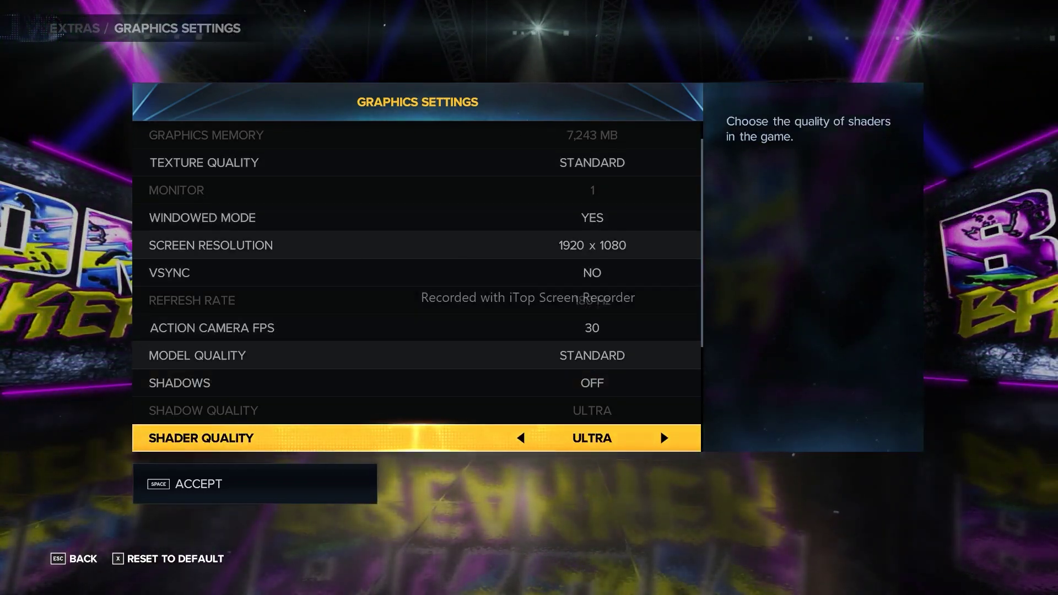
click(659, 428)
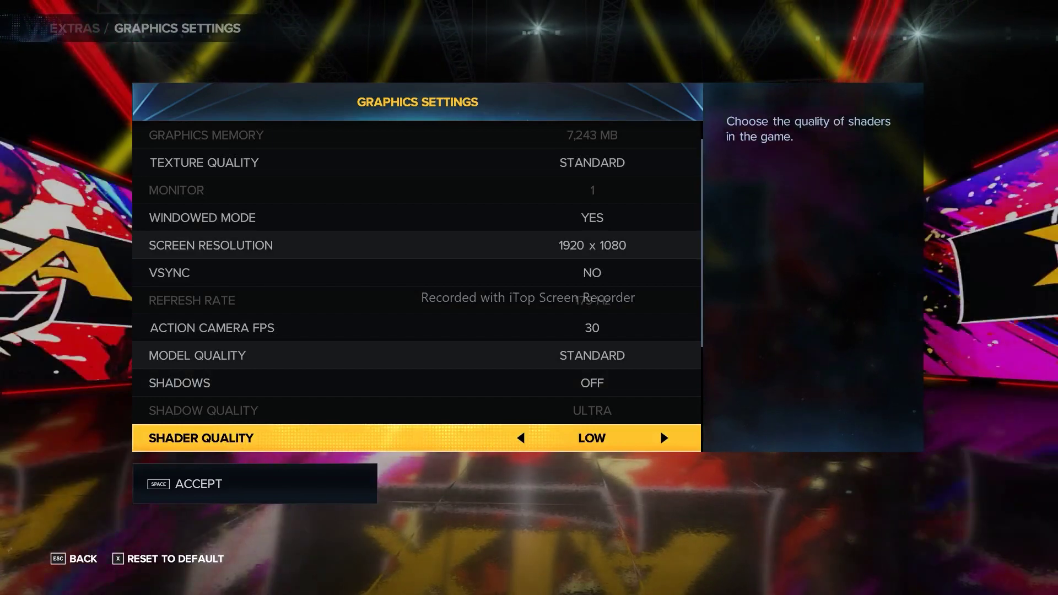
click(660, 428)
click(660, 428)
click(660, 428)
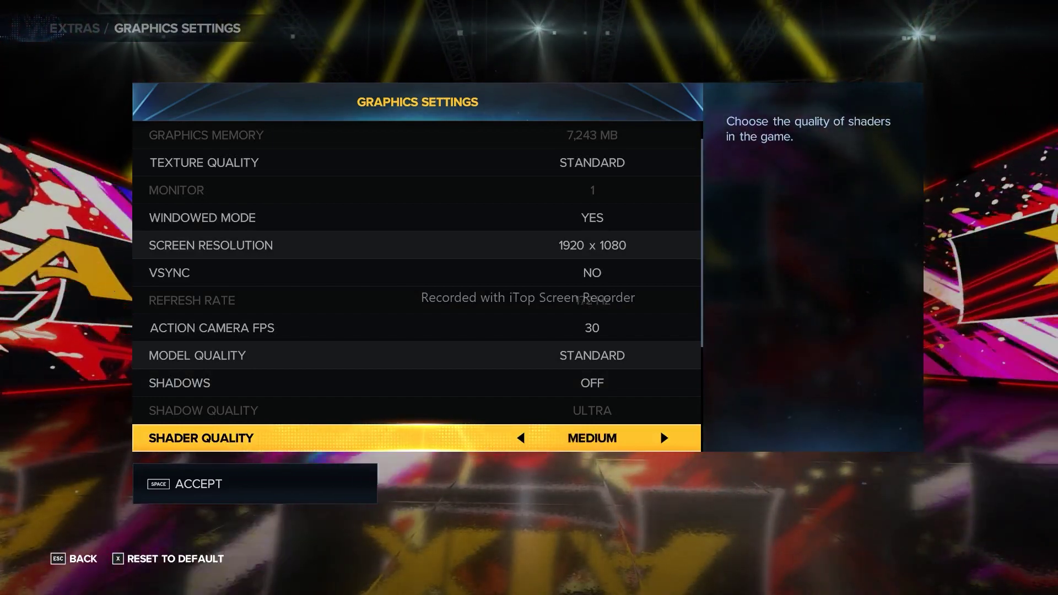
click(659, 428)
click(660, 428)
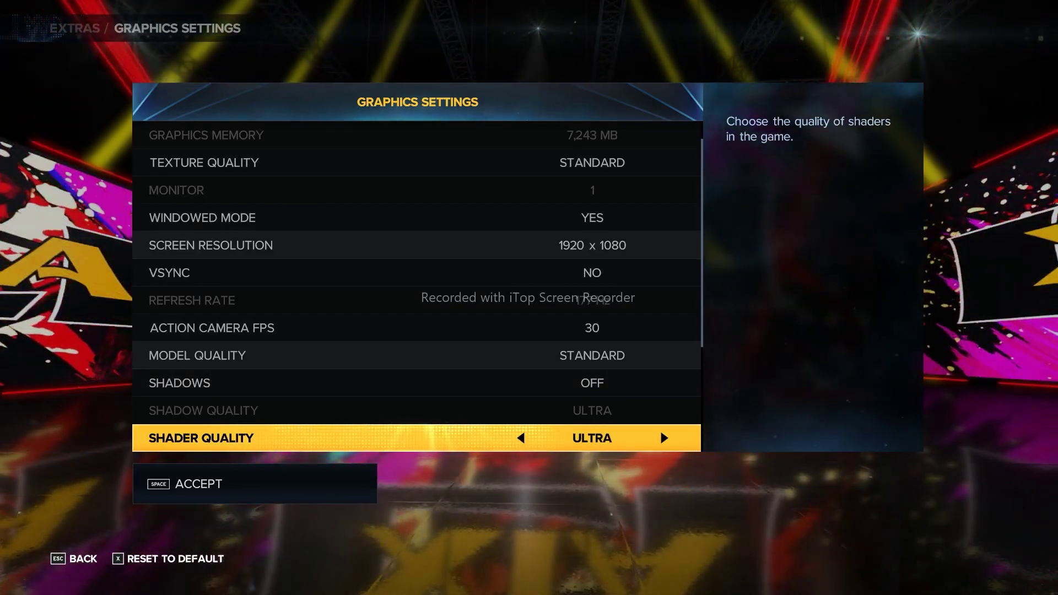
click(659, 428)
scroll(660, 428, down, 1)
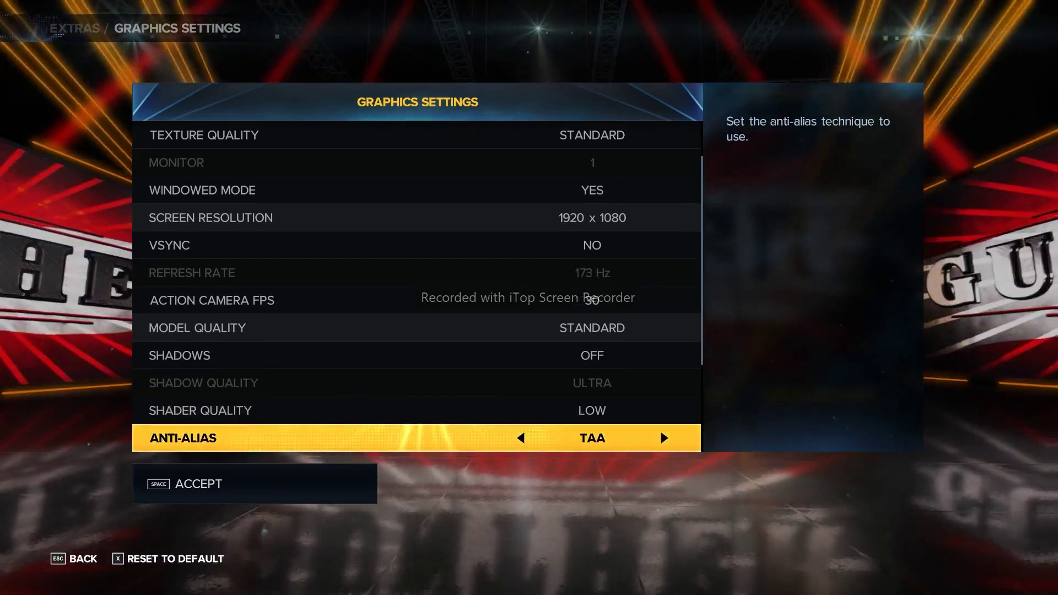
scroll(659, 428, down, 1)
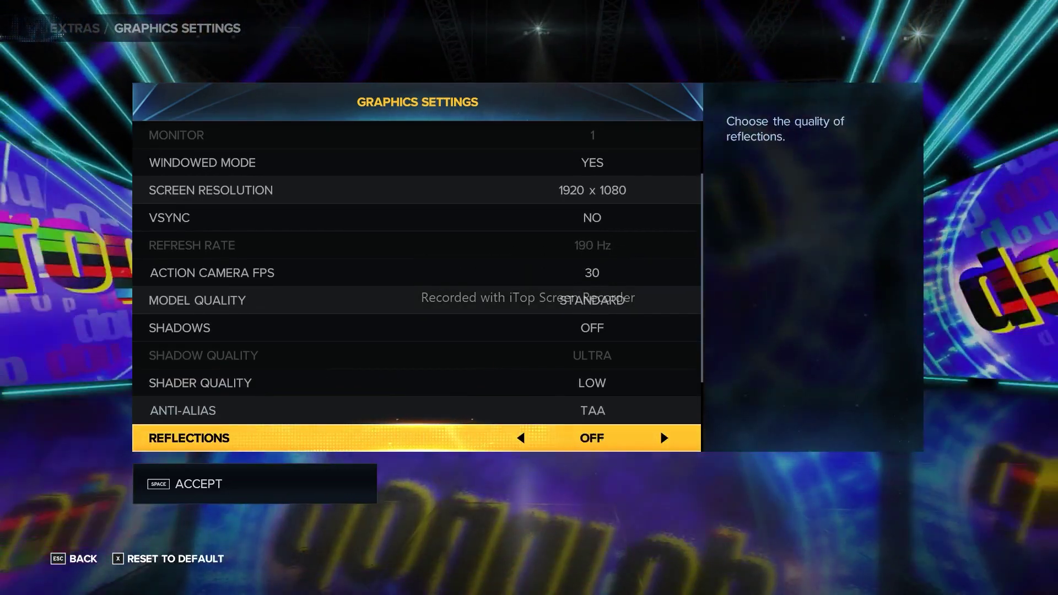
- Set Reflections to Low and Depth of Field to Off in the game's graphics settings
click(659, 428)
scroll(659, 428, down, 1)
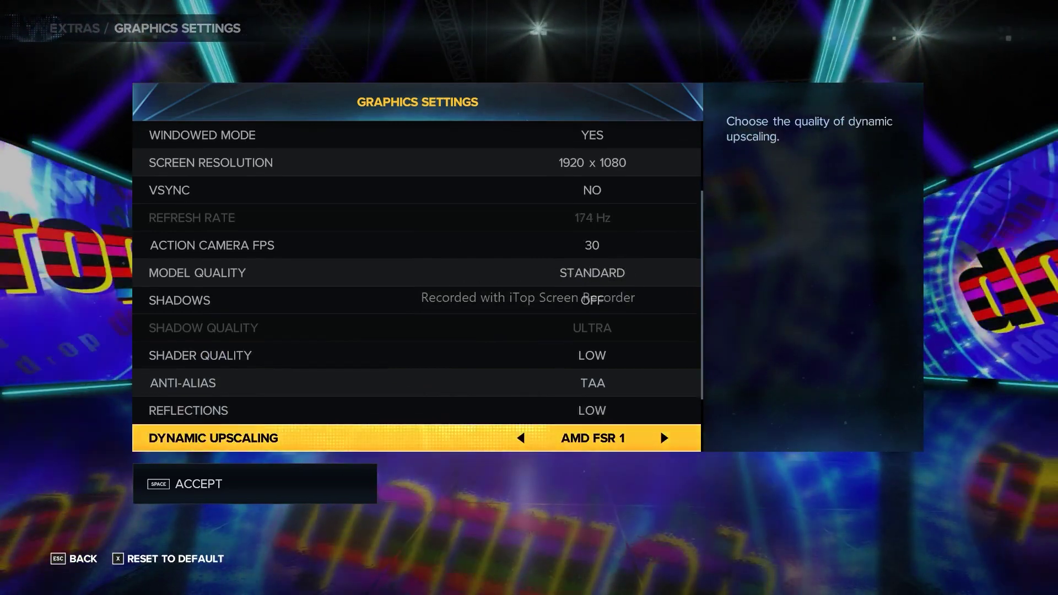
scroll(660, 428, down, 3)
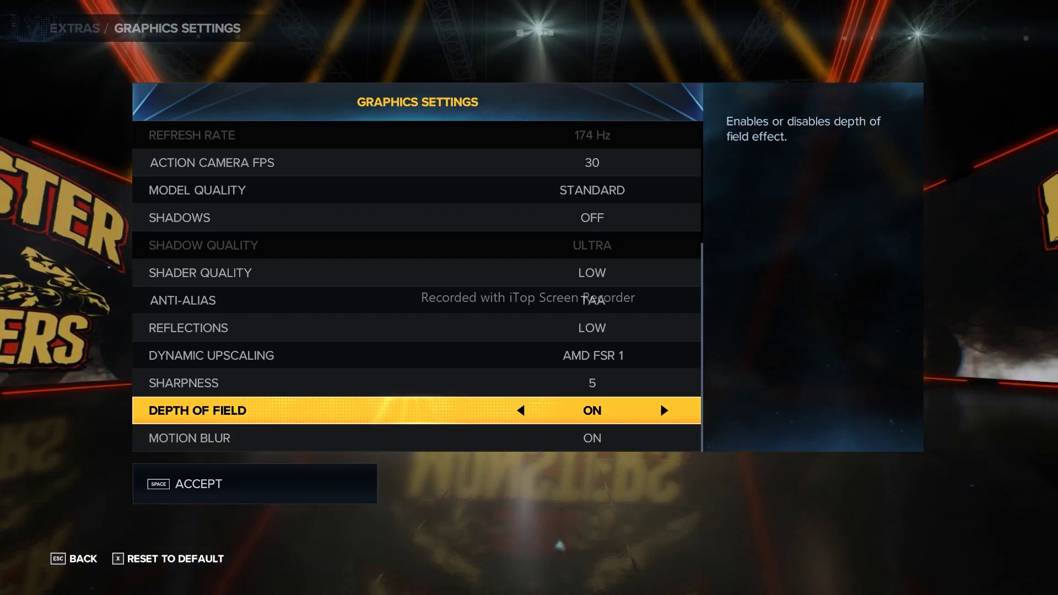
click(659, 401)
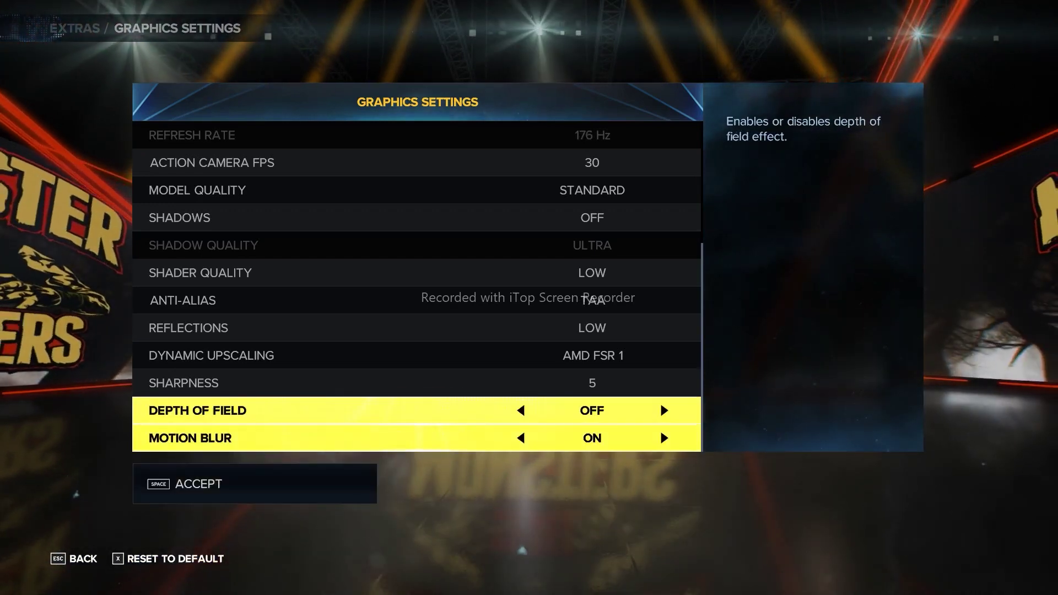
- Set the Action Camera FPS to 60
scroll(659, 135, up, 2)
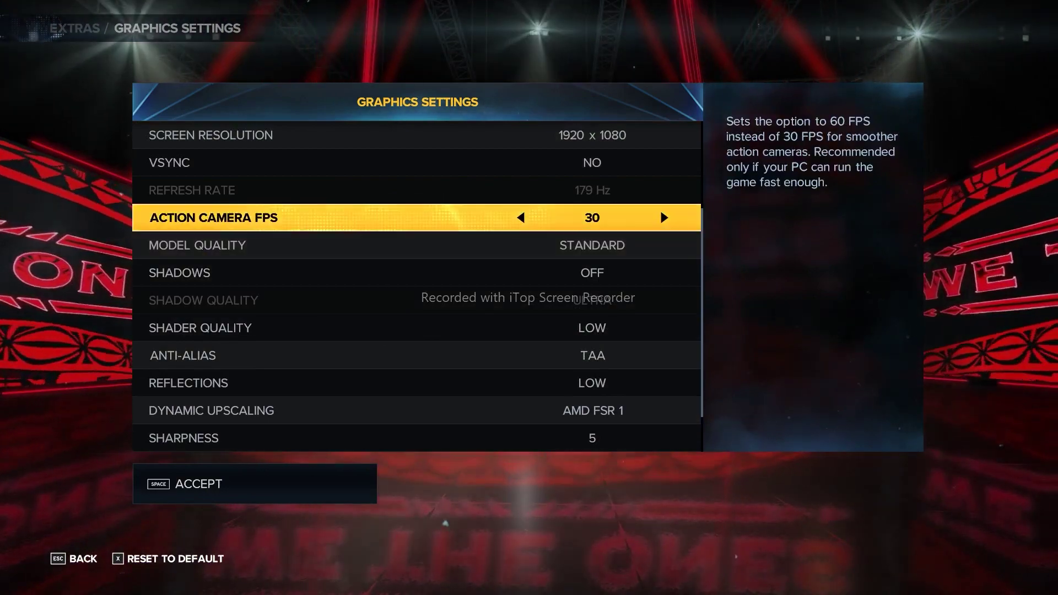
click(659, 207)
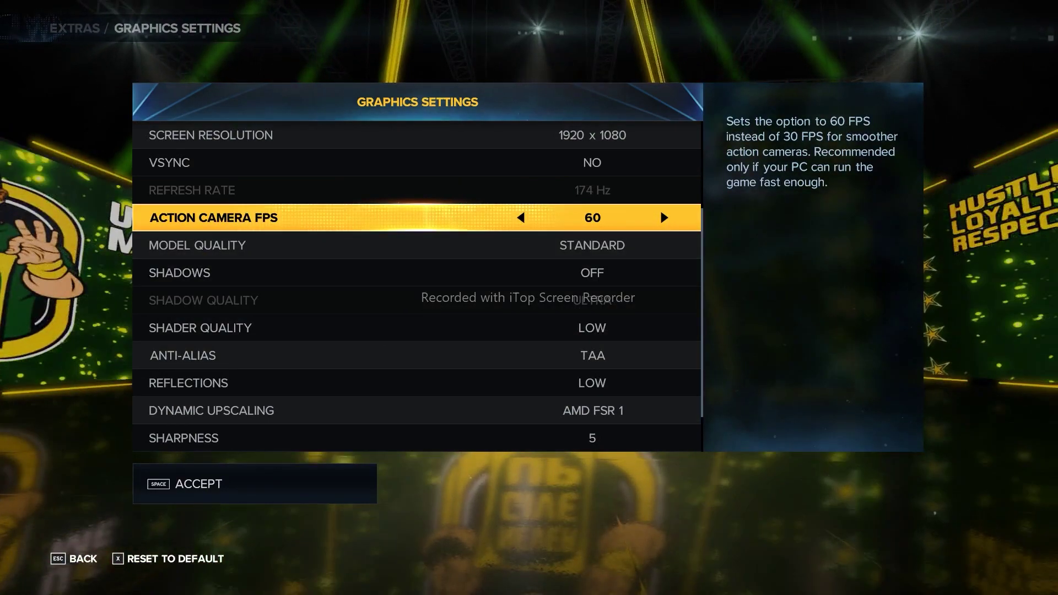
click(659, 207)
click(659, 207)
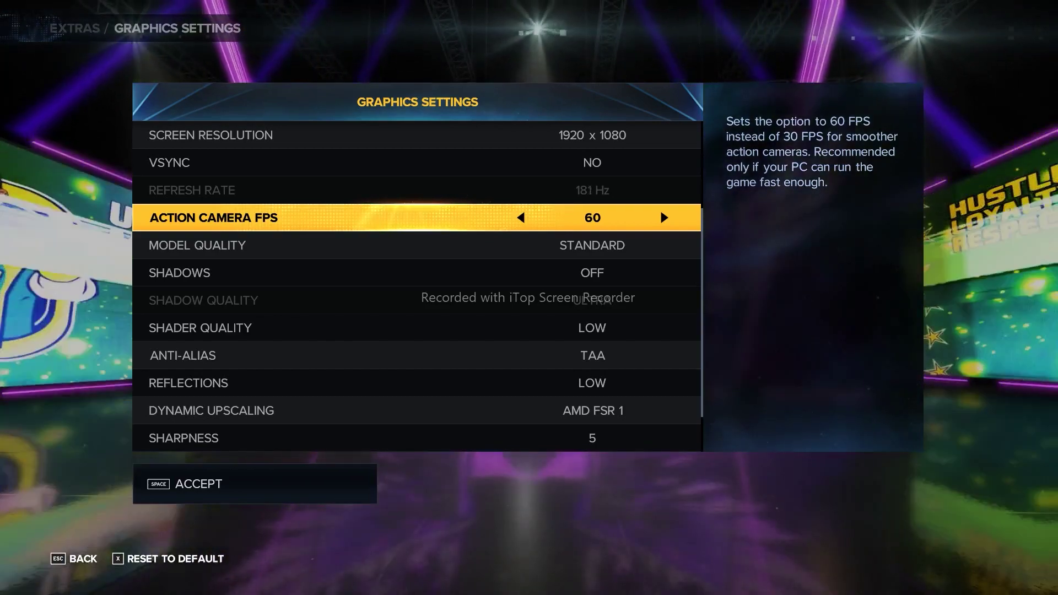
- Recheck the 1920 x 1080 screen resolution, then leave the graphics settings without keeping the changes
scroll(659, 153, up, 1)
scroll(659, 154, up, 3)
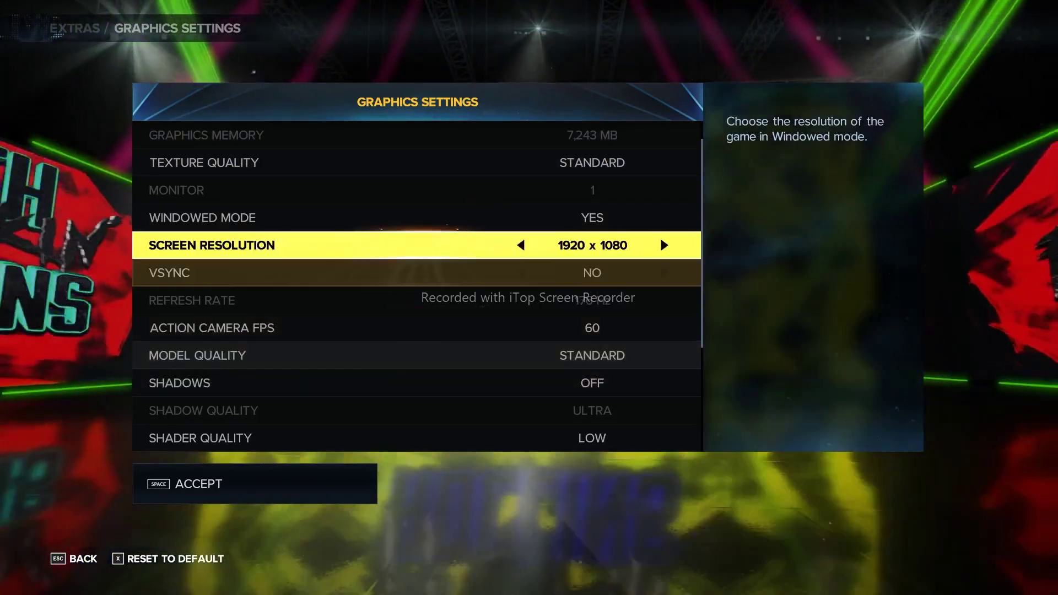
click(660, 236)
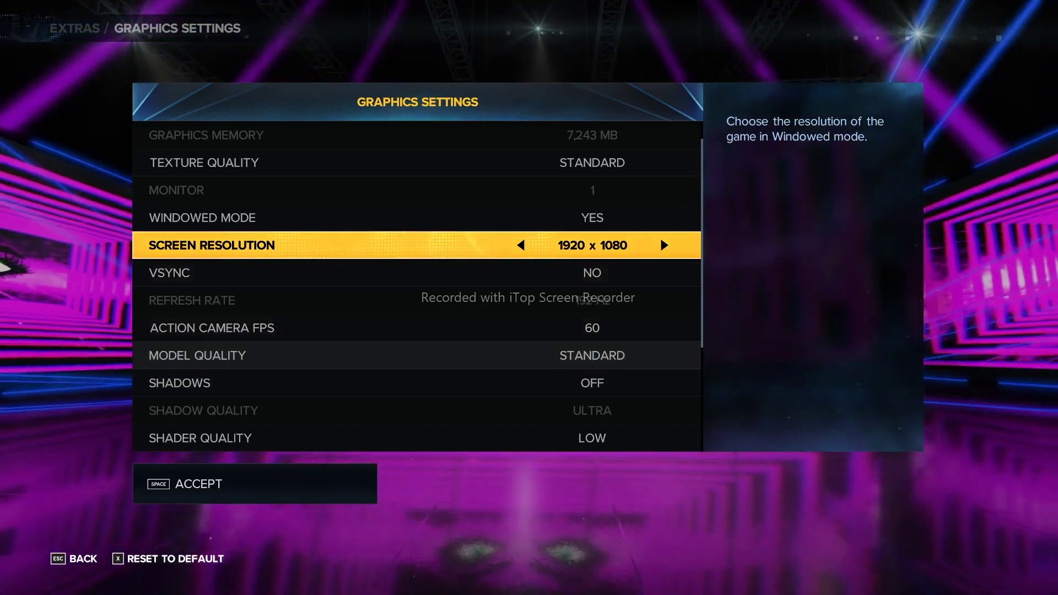
key(Escape)
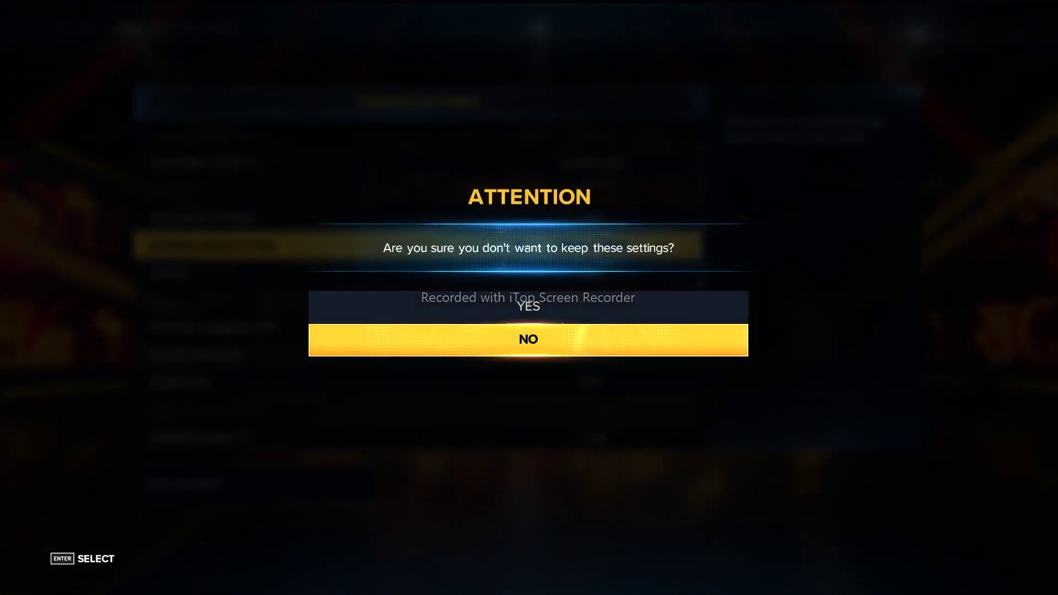
key(Up)
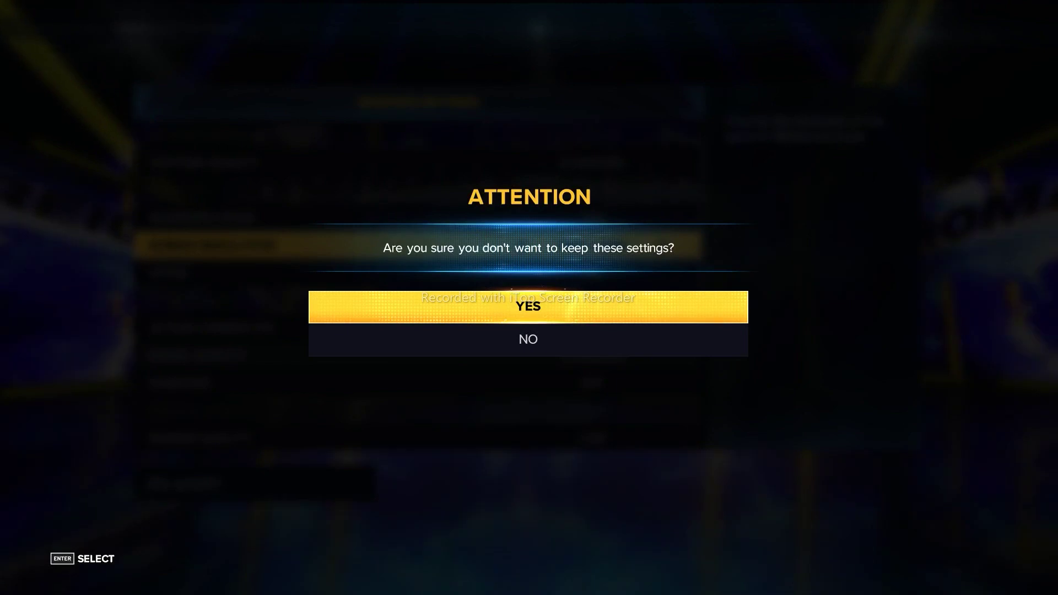
key(Return)
key(Escape)
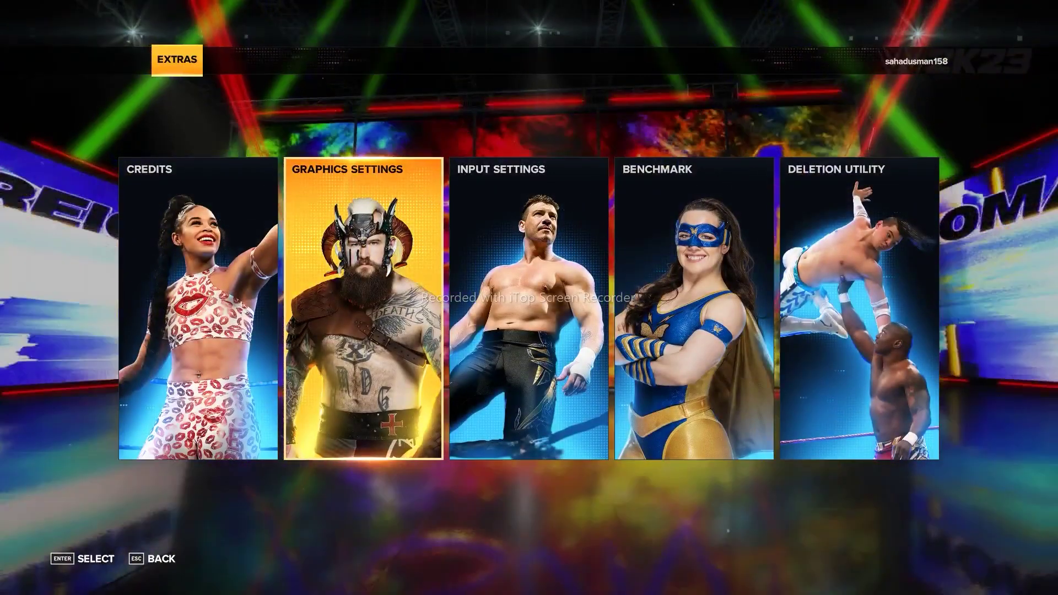
- Close WWE 2K23 and minimise the Steam library window to get back to the desktop
key(super)
right_click(656, 581)
click(675, 557)
click(306, 251)
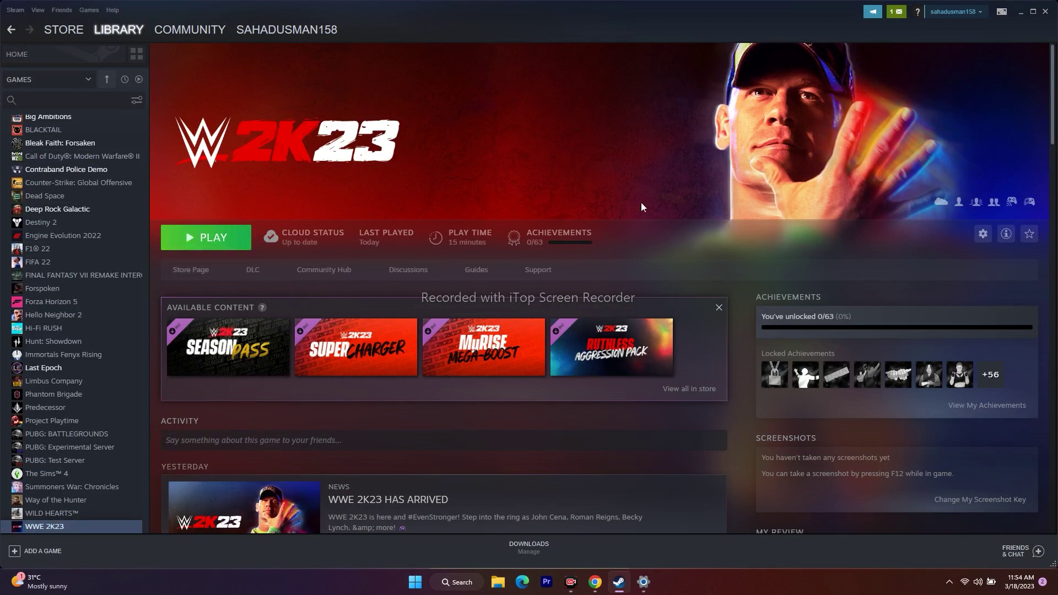
click(1020, 15)
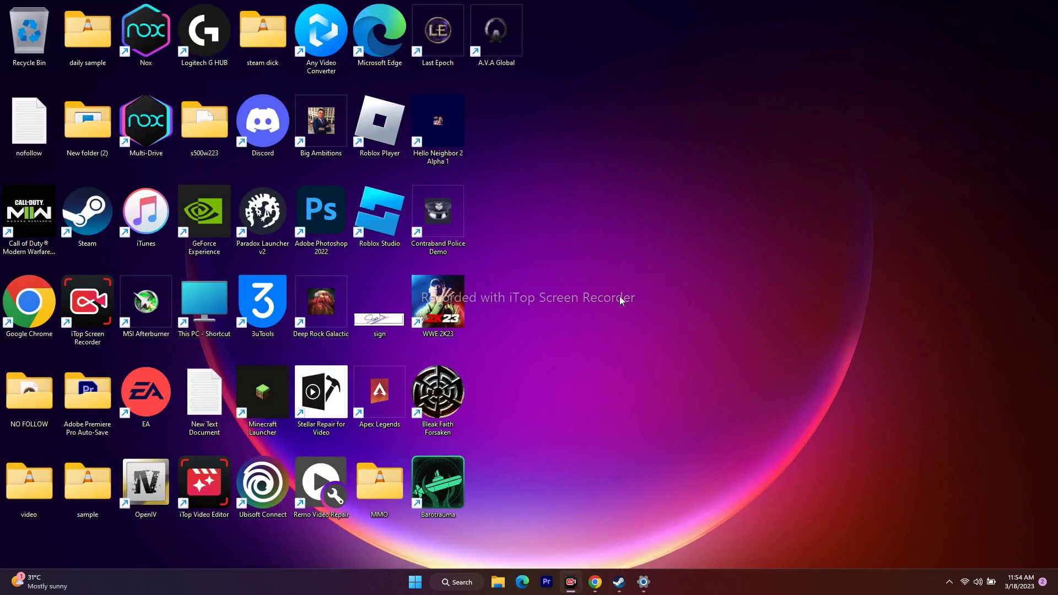
- Open the Windows Graphics settings and look through the list of apps with custom options
click(454, 579)
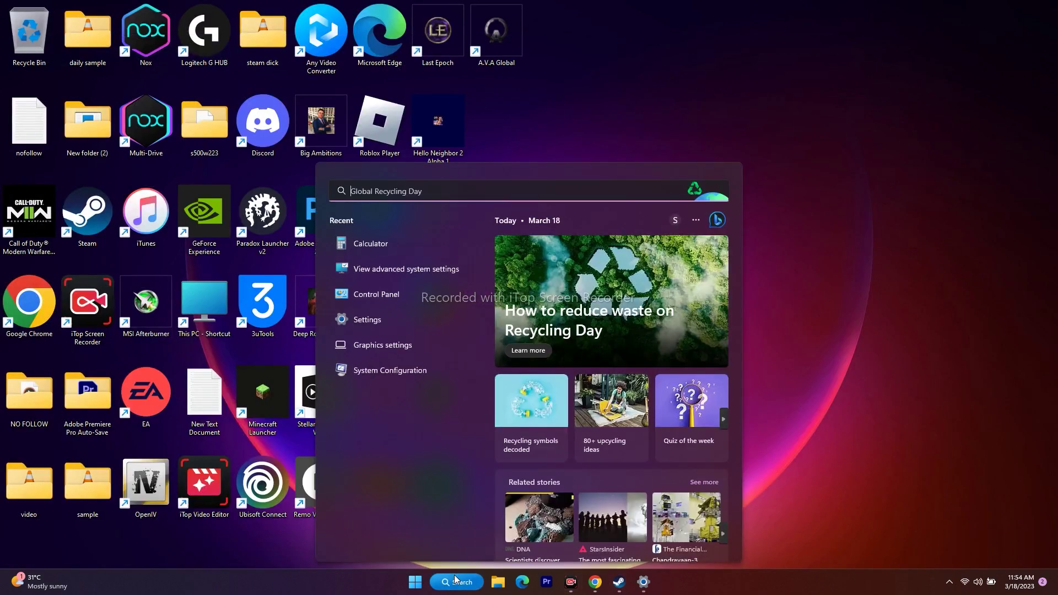
click(392, 343)
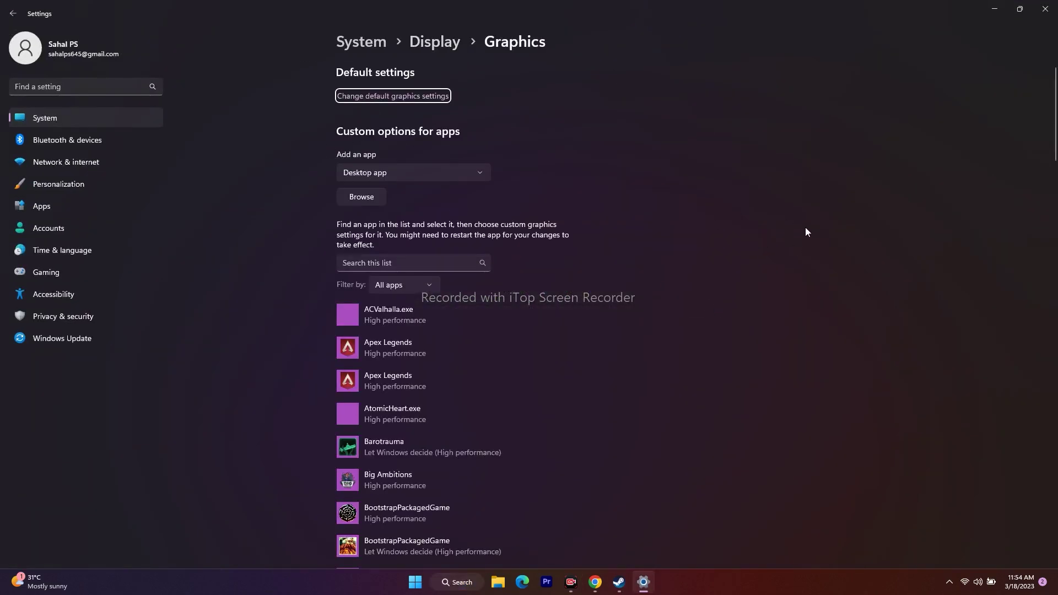
scroll(805, 229, down, 15)
scroll(804, 227, down, 5)
scroll(804, 227, up, 4)
scroll(804, 228, up, 12)
- Start adding a desktop app to the custom graphics list and browse to C:\Program Files (x86)
click(363, 198)
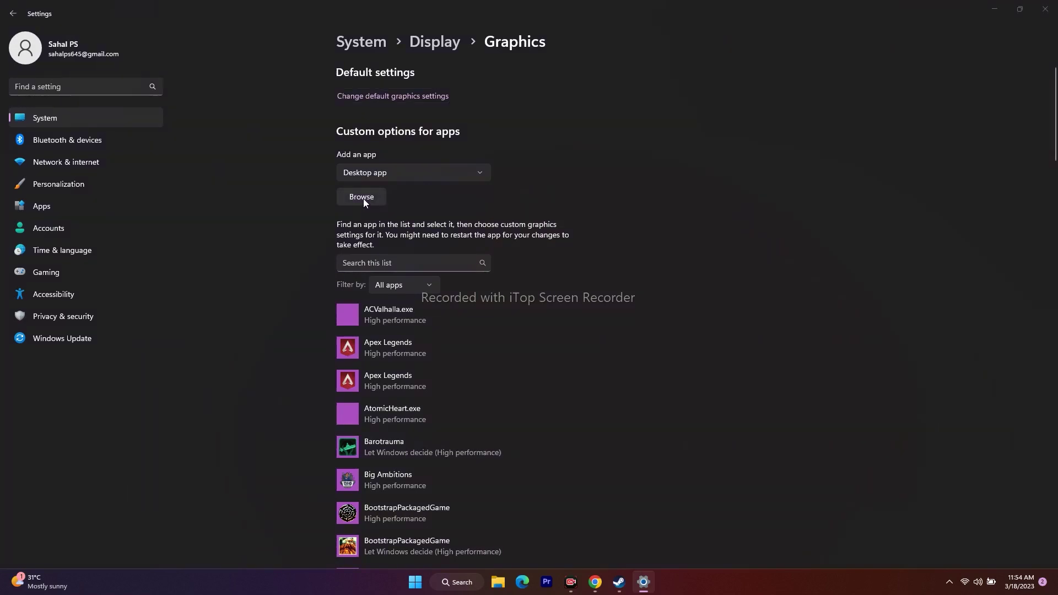
click(51, 215)
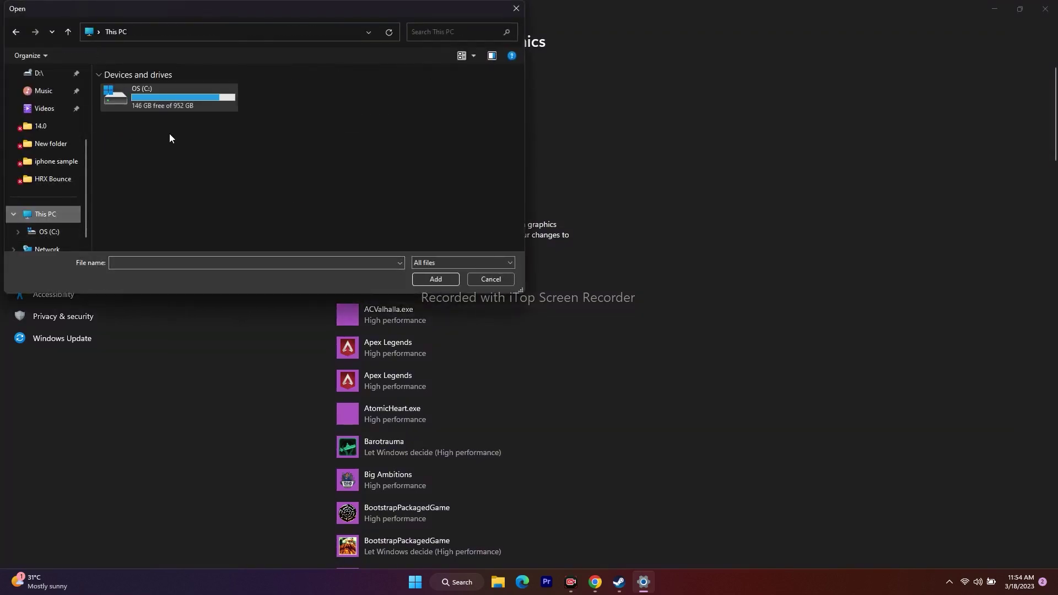
double_click(157, 101)
scroll(146, 150, down, 7)
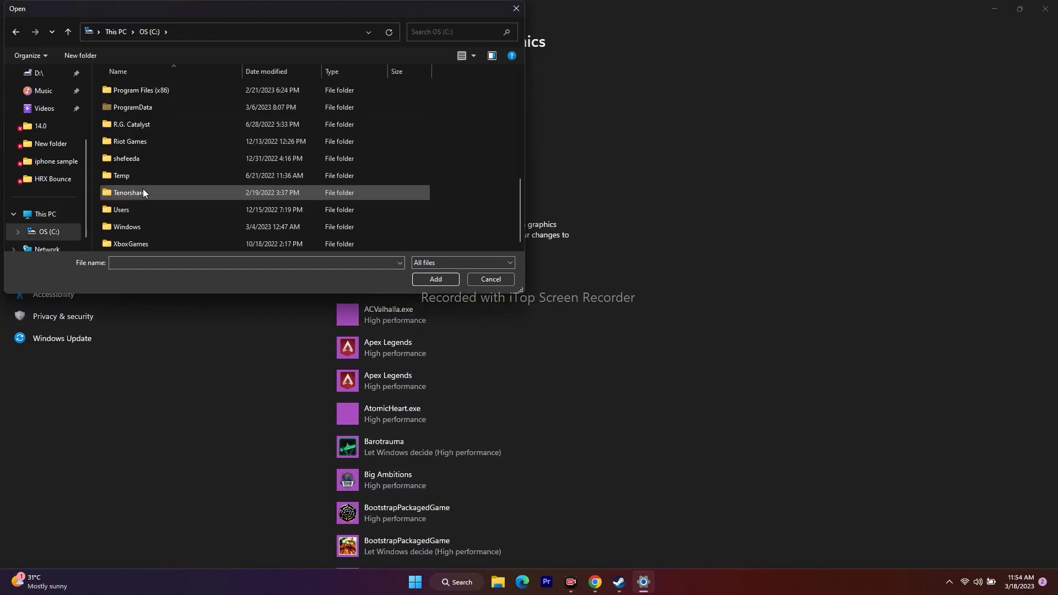
scroll(156, 159, up, 1)
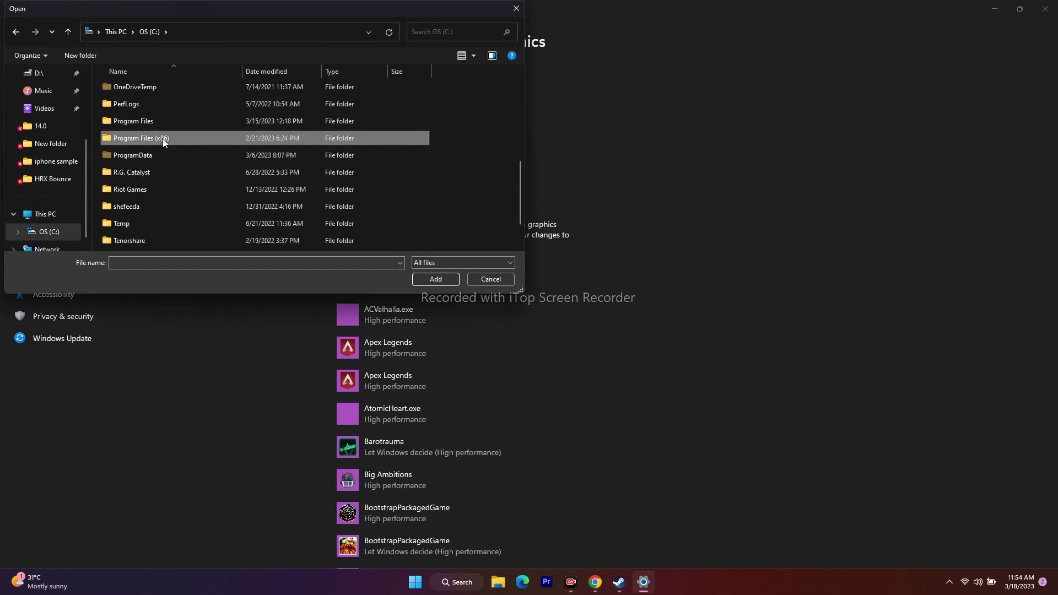
double_click(163, 138)
scroll(172, 147, down, 4)
scroll(172, 148, down, 6)
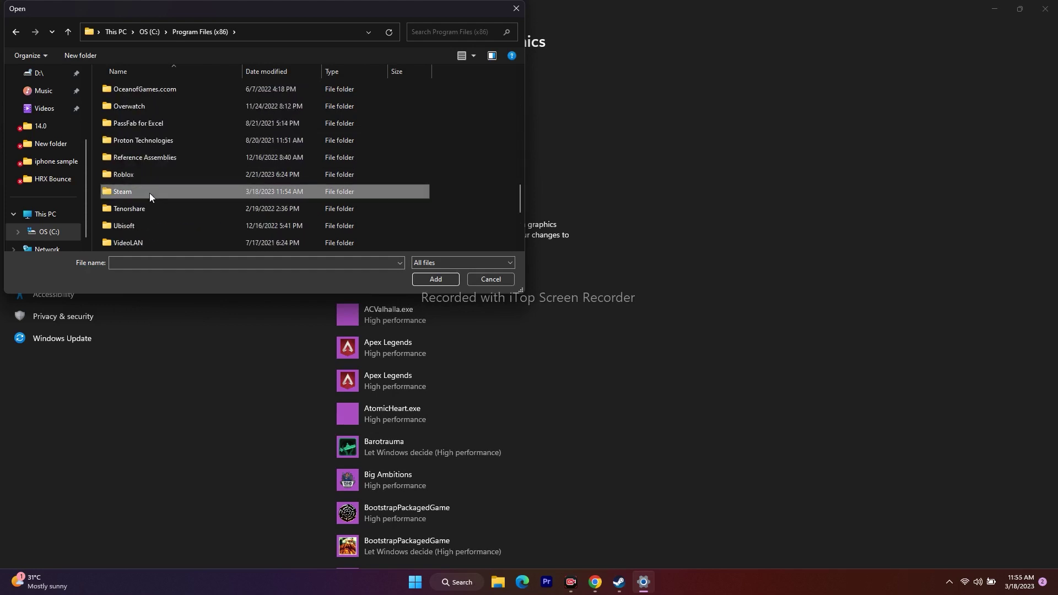
- Add WWE2K23_x64 from the Steam\steamapps\common\WWE 2K23 folder to the custom graphics list
double_click(150, 193)
scroll(163, 127, down, 5)
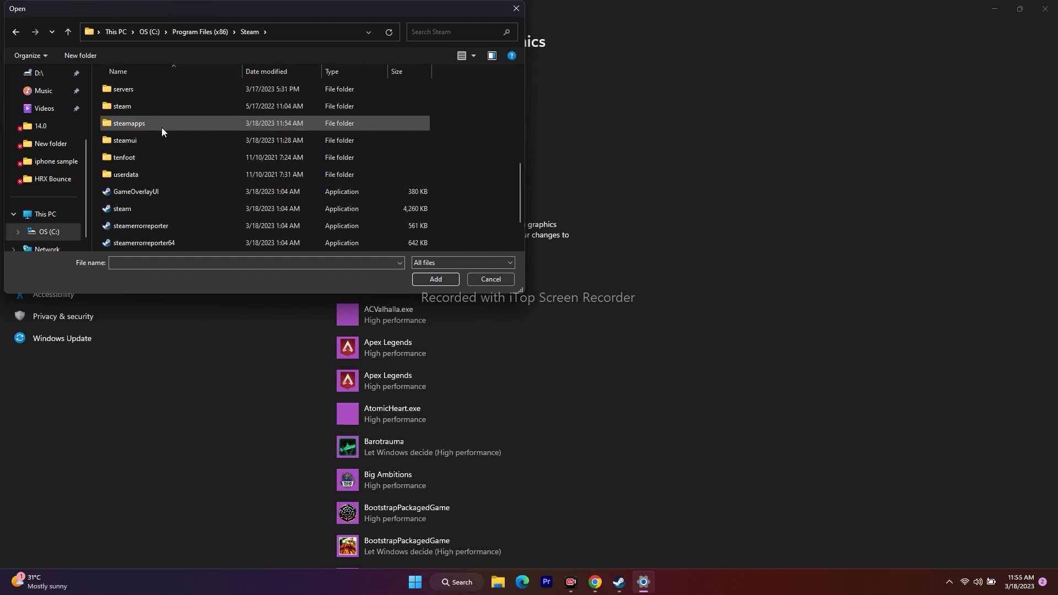
double_click(161, 126)
double_click(147, 88)
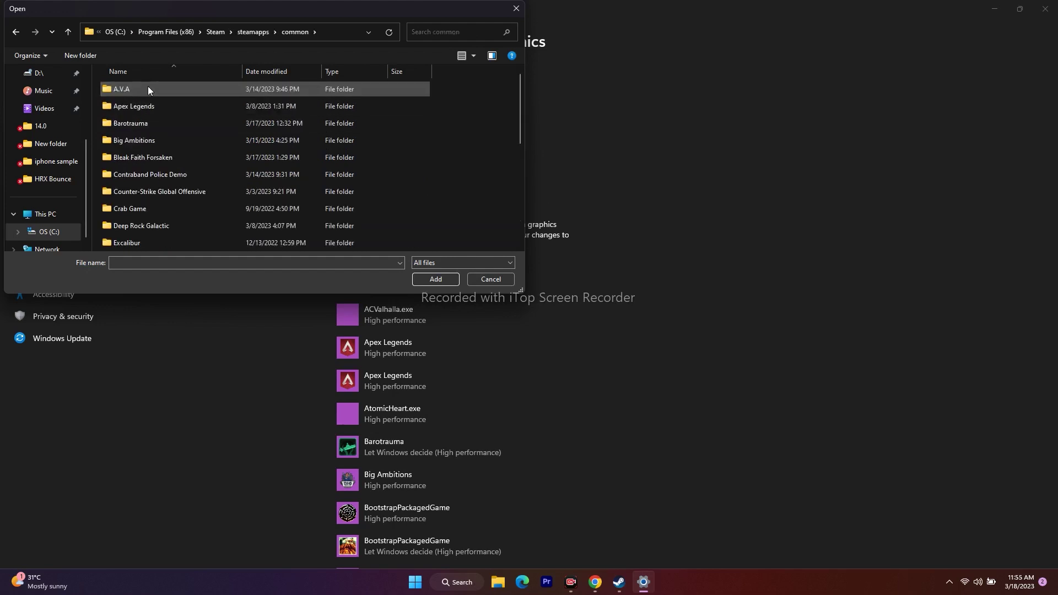
scroll(160, 167, down, 5)
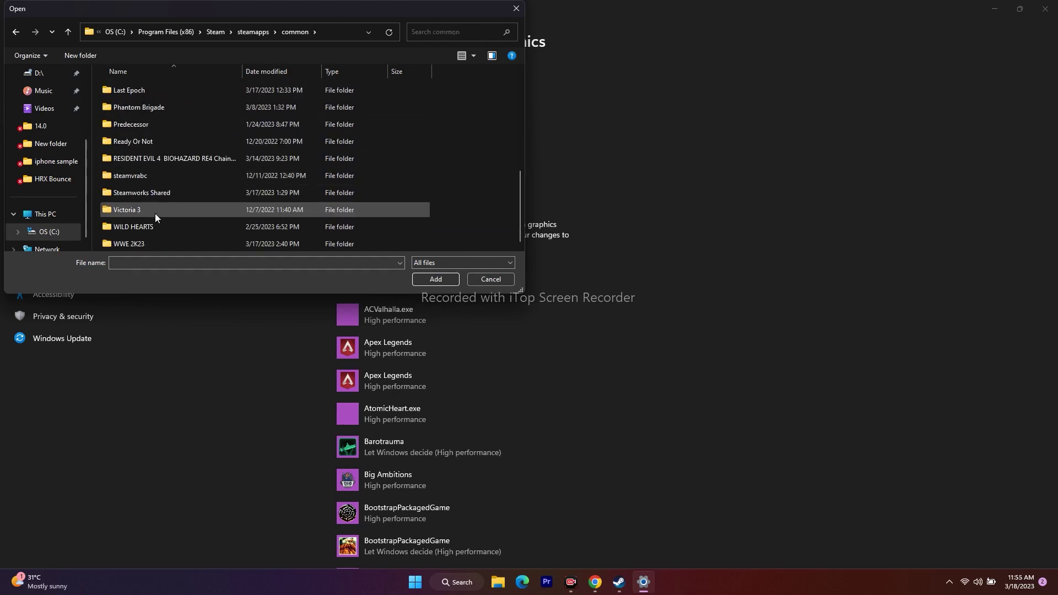
double_click(147, 246)
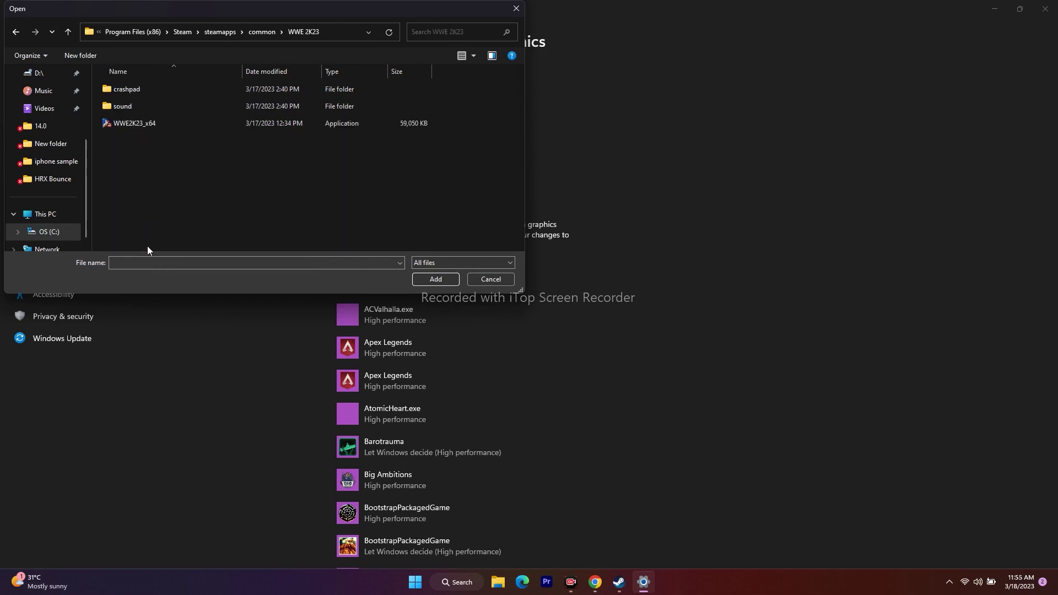
click(150, 126)
click(424, 278)
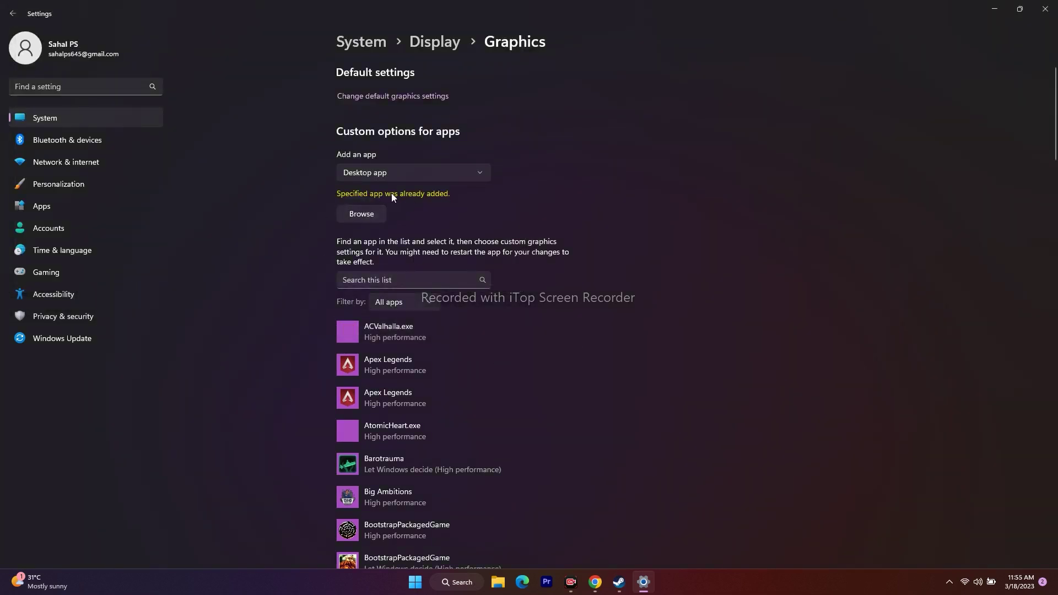
- Save High performance as the graphics preference for WWE 2K23 in the app list
scroll(528, 232, down, 15)
scroll(528, 235, down, 12)
scroll(527, 235, down, 4)
click(384, 206)
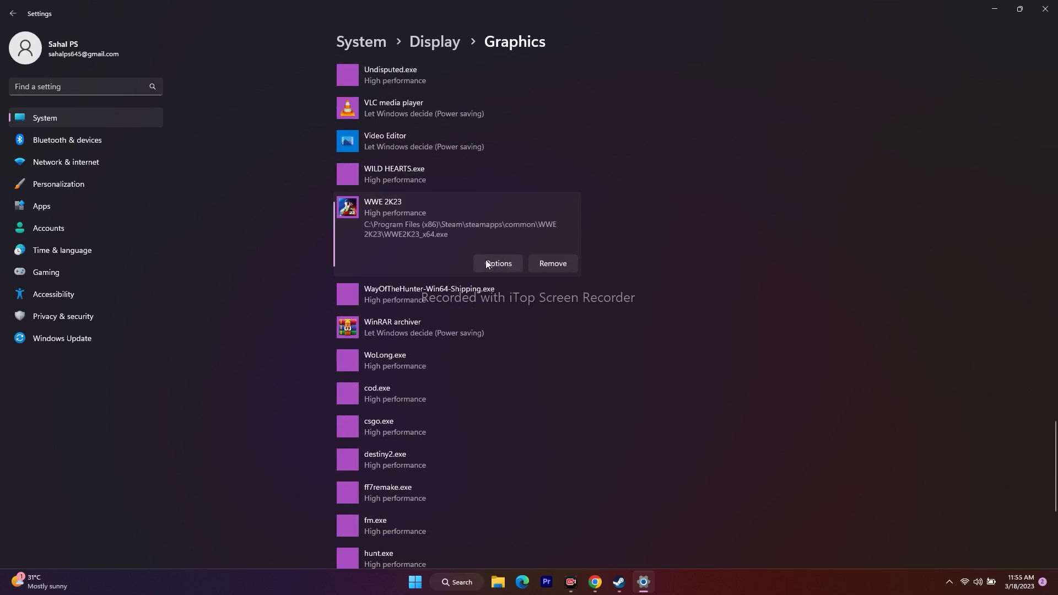
click(493, 263)
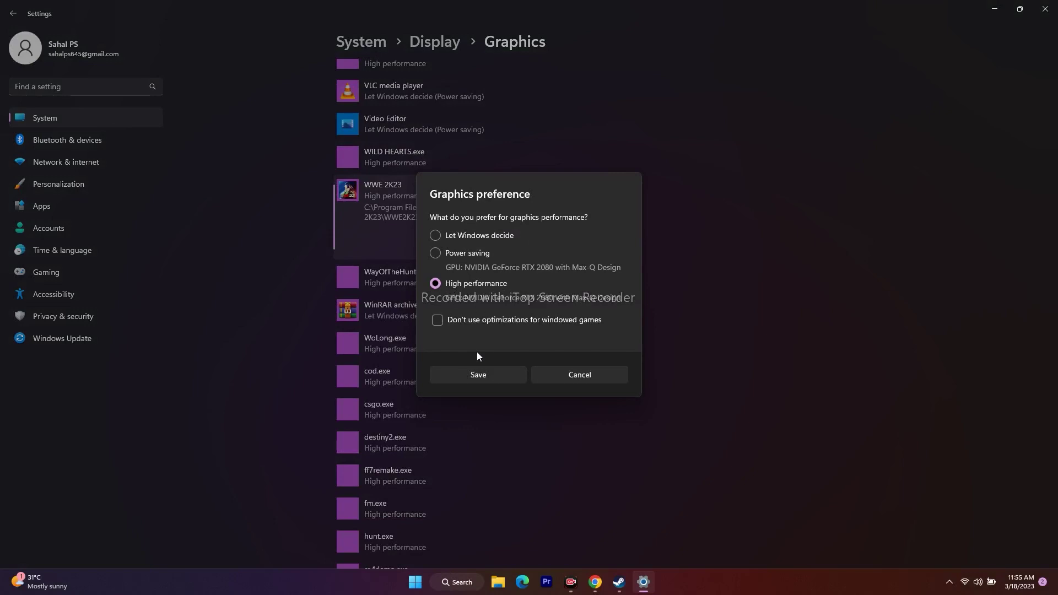
click(473, 375)
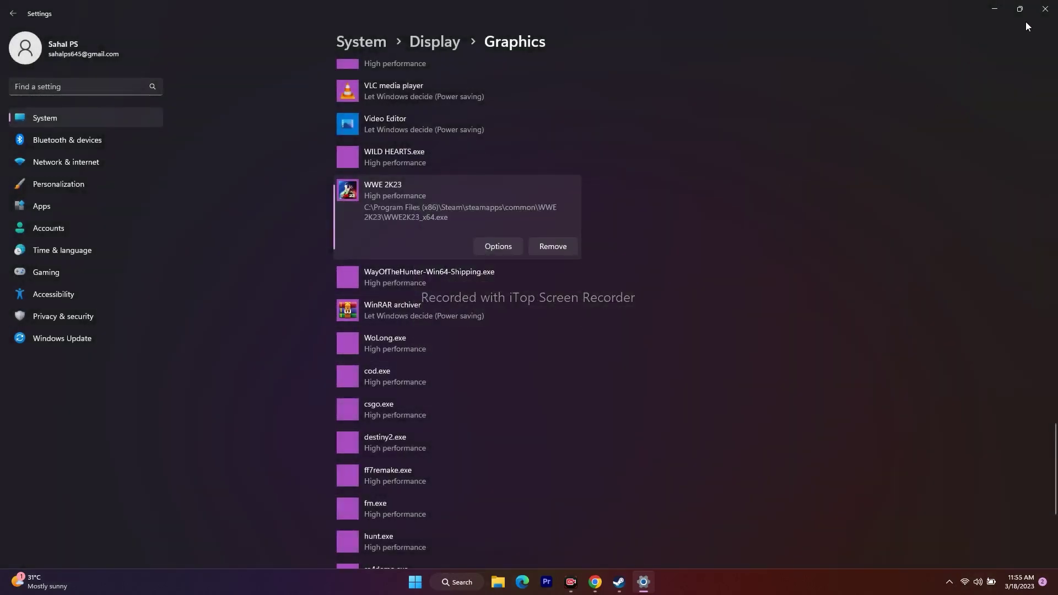
- Close the Settings window and minimise the Steam library
click(1045, 10)
click(632, 581)
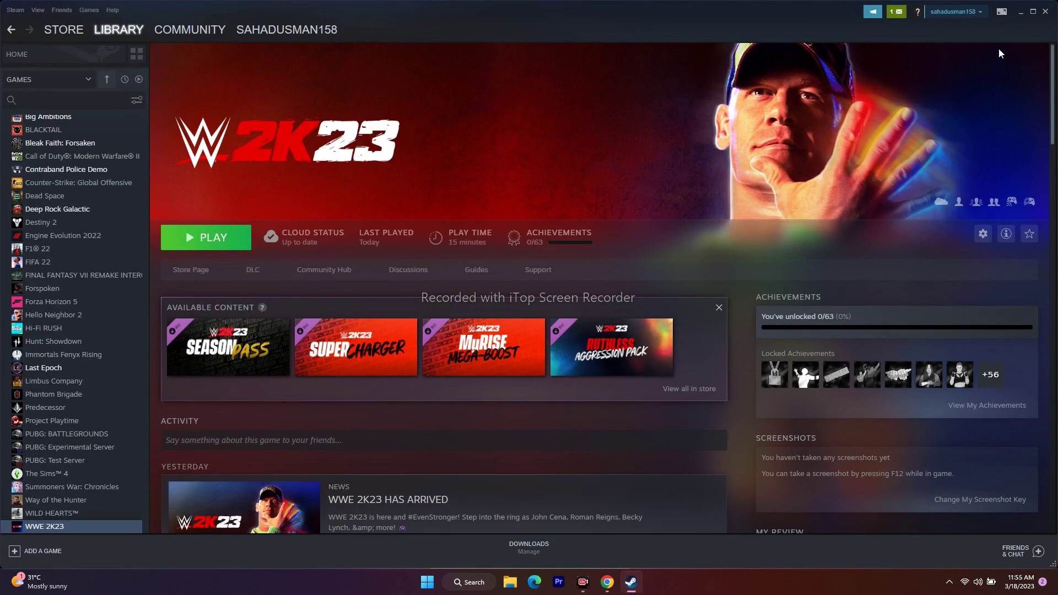
click(1021, 11)
- Switch to Chrome and bring up the NVIDIA GeForce Drivers page, glancing at the AMD drivers page as well
click(606, 583)
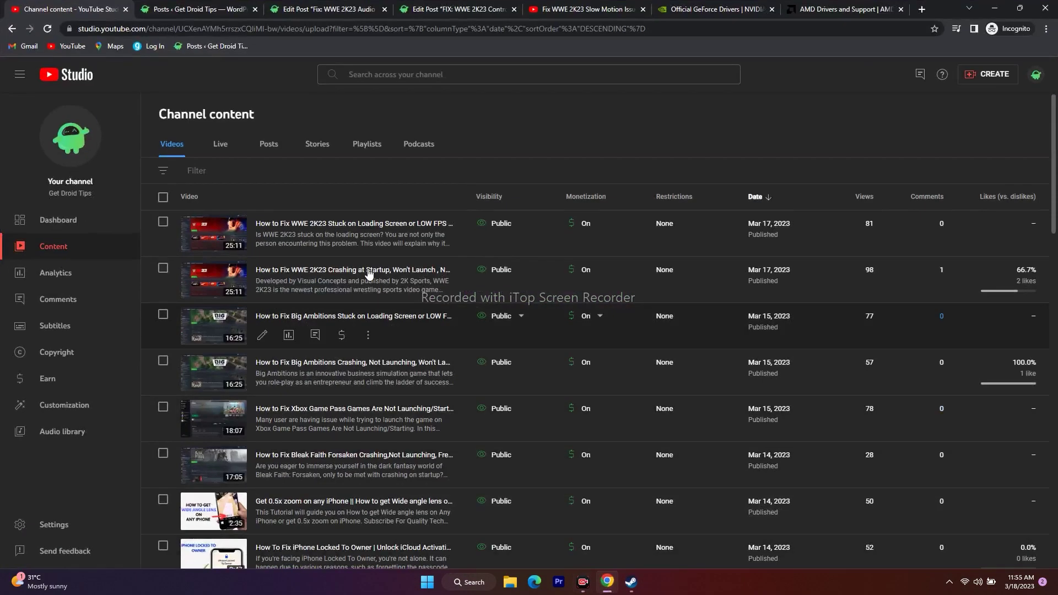
click(716, 9)
click(569, 132)
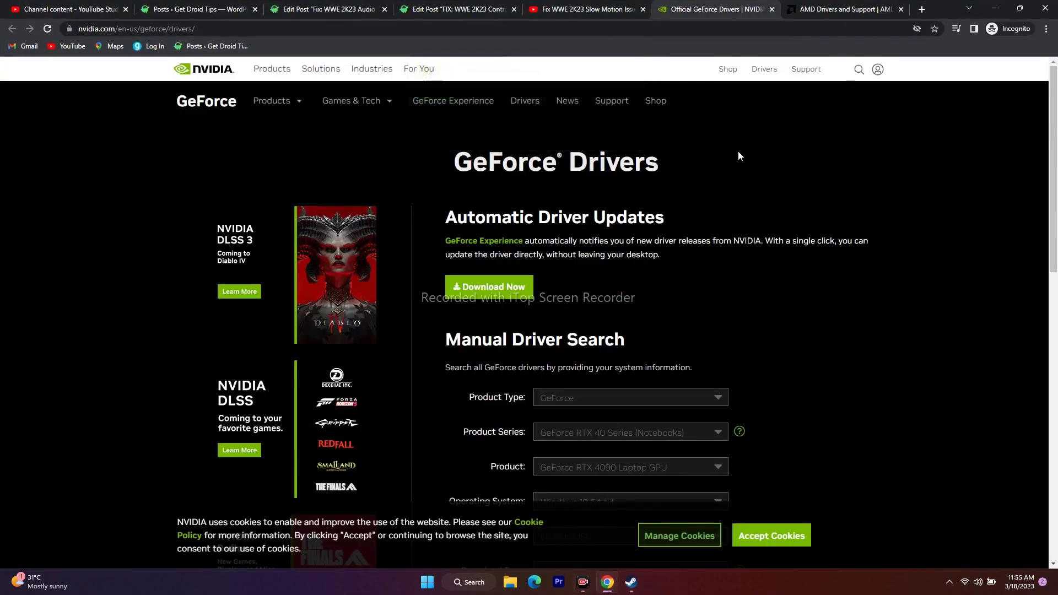
click(800, 4)
click(716, 9)
- Examine the Manual Driver Search form on the NVIDIA page, including the Product Type, Product Series and Product fields
scroll(898, 256, down, 3)
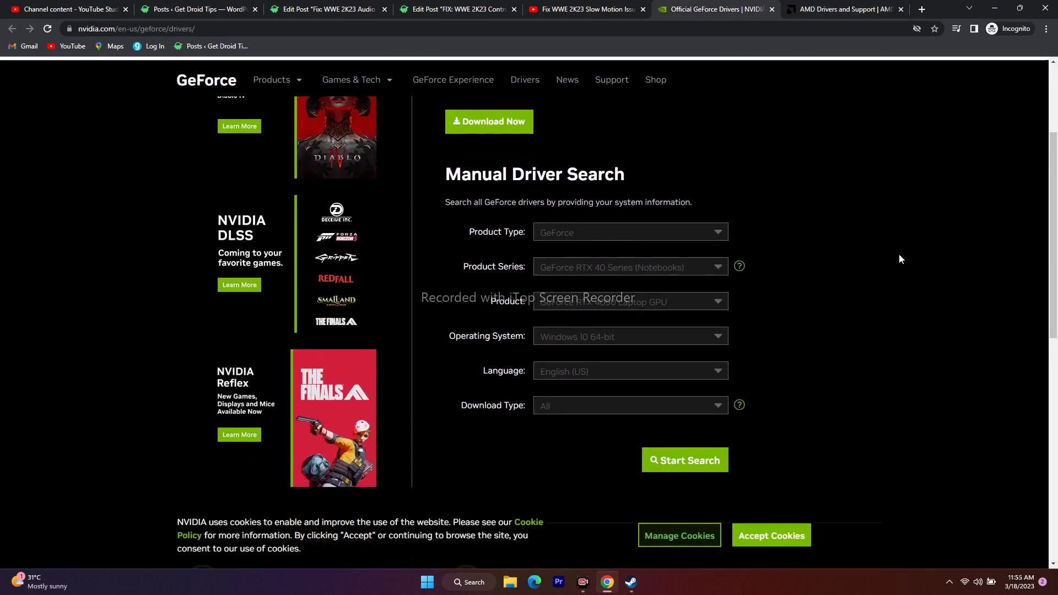
scroll(899, 255, up, 3)
scroll(898, 259, down, 3)
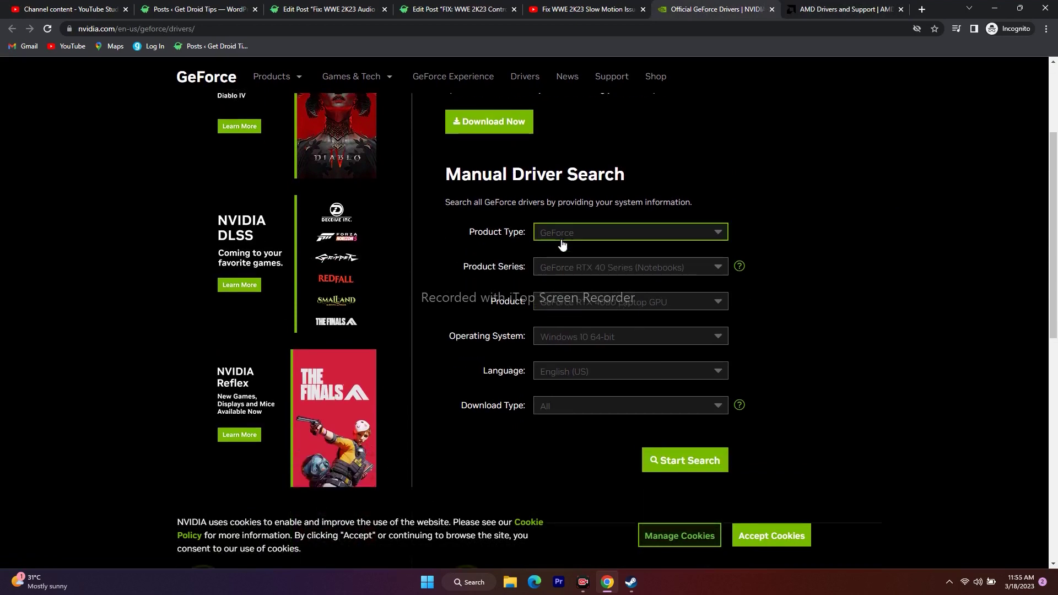
click(556, 238)
click(568, 269)
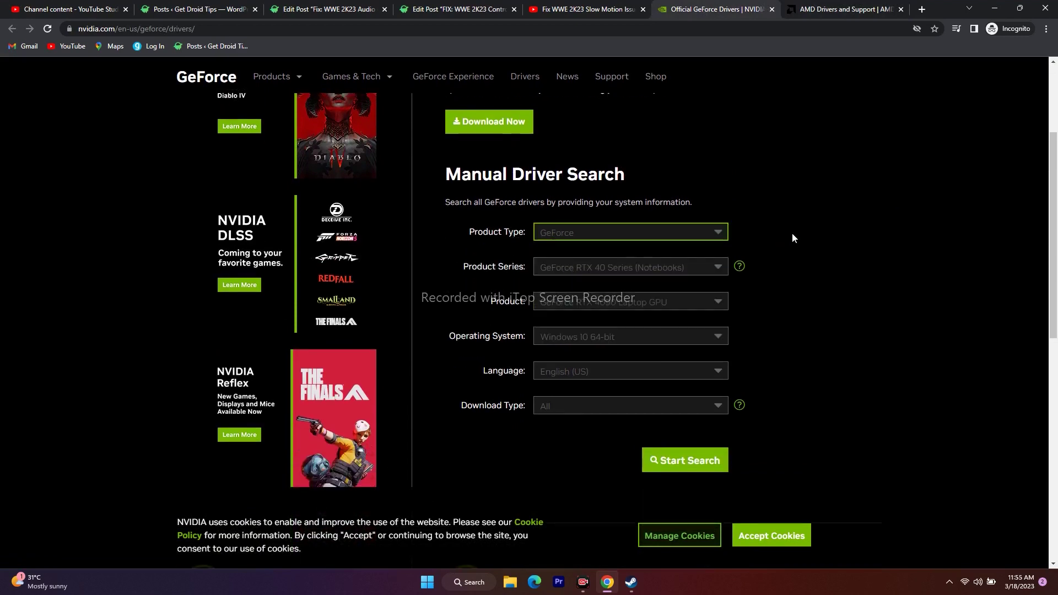
click(577, 270)
scroll(874, 278, down, 1)
click(523, 264)
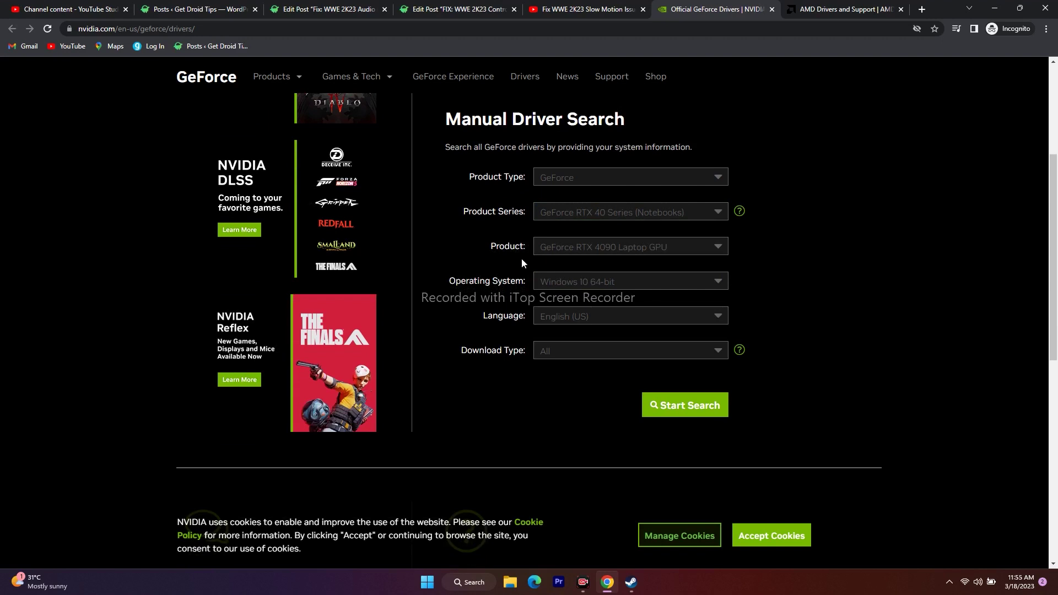
- Set the operating system to Windows 11 with English (US) as the language and search for matching GeForce drivers
click(575, 288)
click(573, 314)
scroll(870, 253, down, 1)
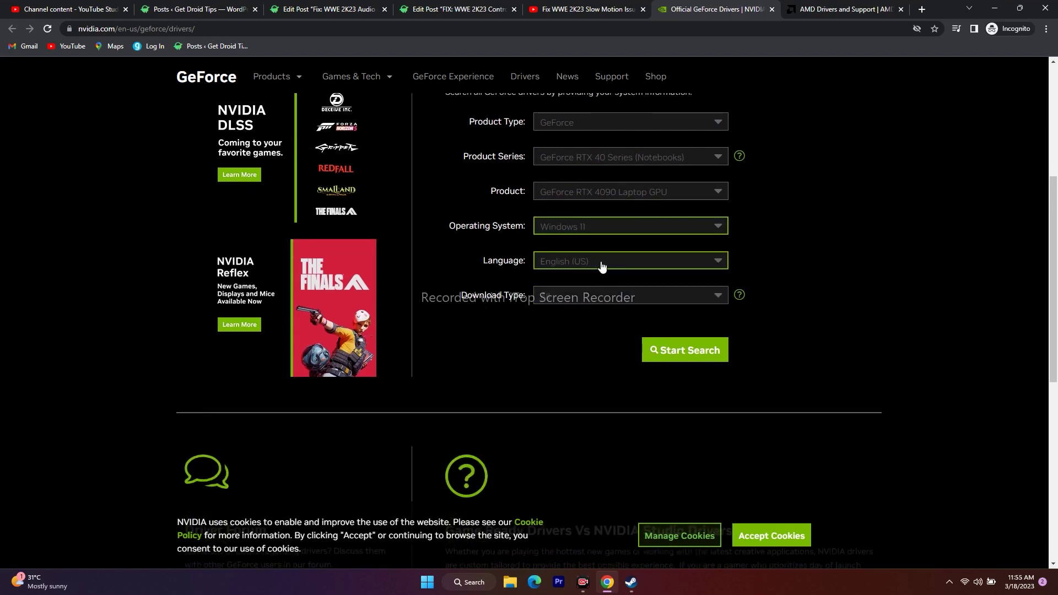
scroll(590, 272, down, 4)
scroll(591, 272, up, 4)
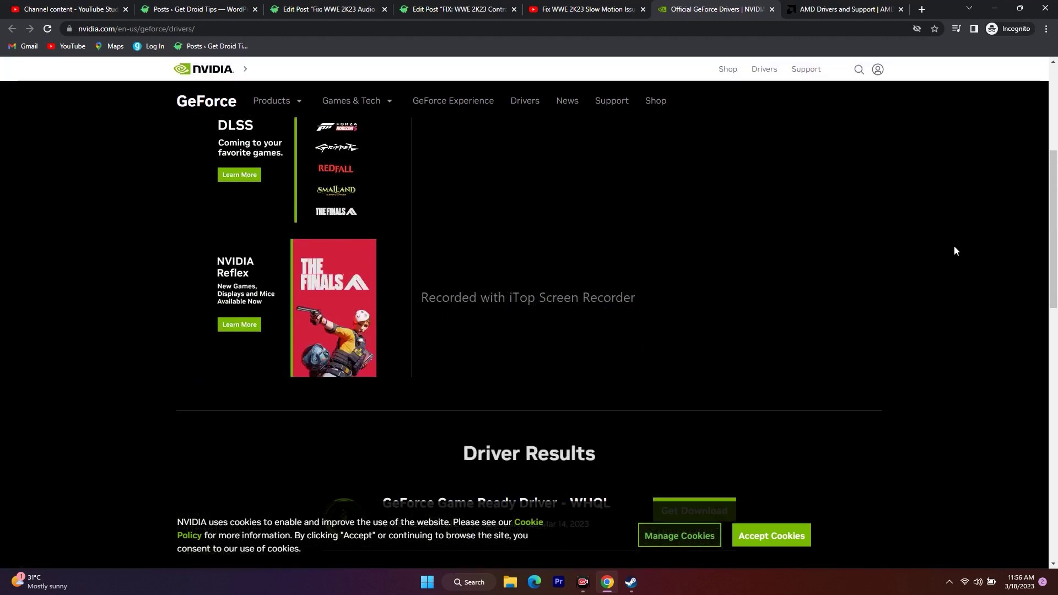
- Examine the NVIDIA driver results, highlighting the newest GeForce Game Ready Driver's name, version and release date
scroll(949, 208, down, 6)
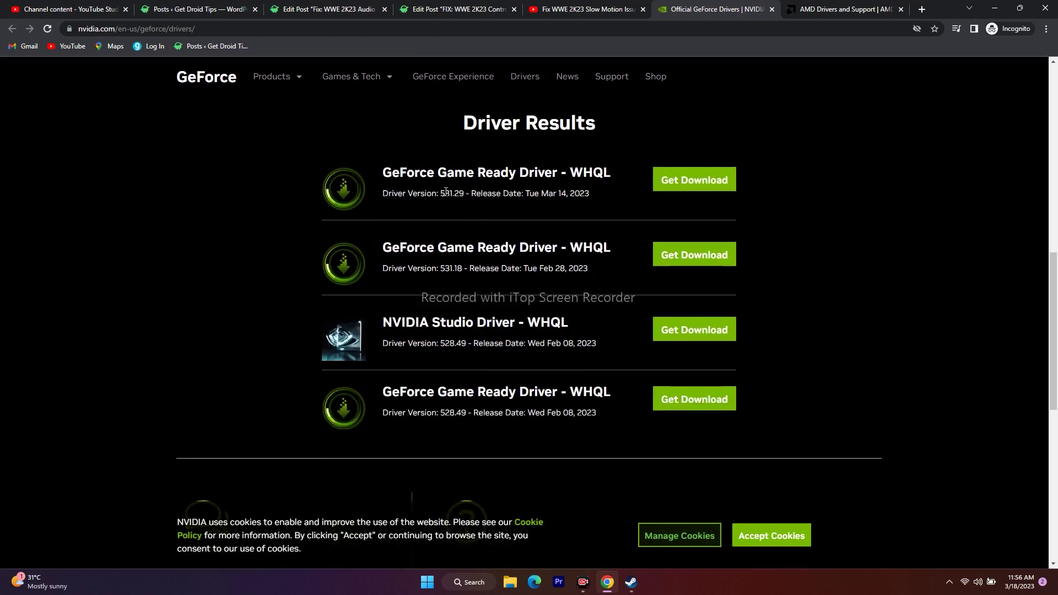
drag(507, 194, 382, 170)
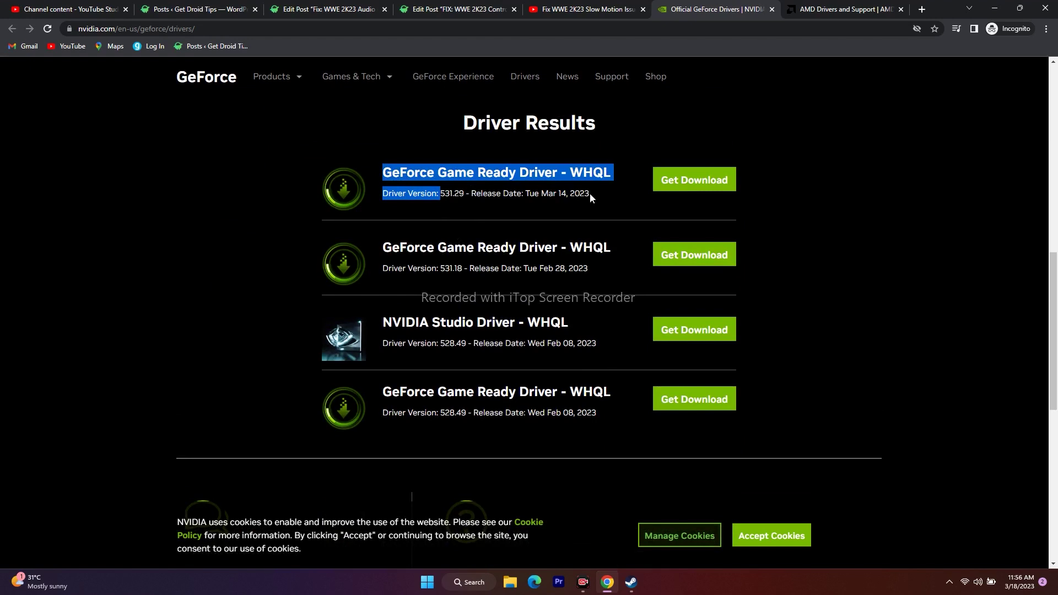
drag(590, 194, 587, 198)
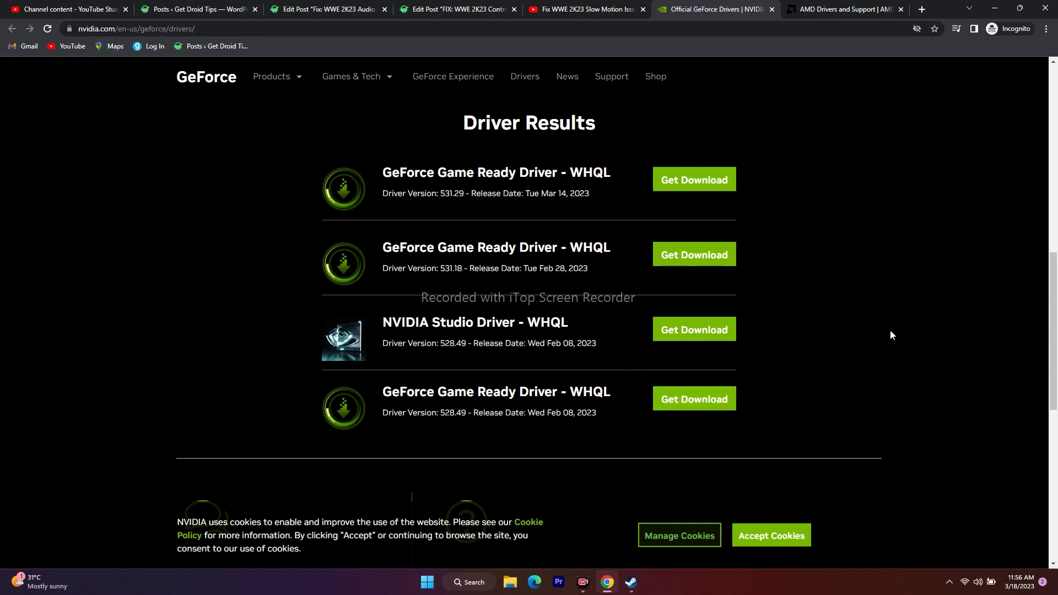
- Switch to the AMD support page, choose the Radeon RX 6700 XT under Graphics and submit the product selection
click(841, 4)
scroll(871, 217, down, 4)
click(268, 240)
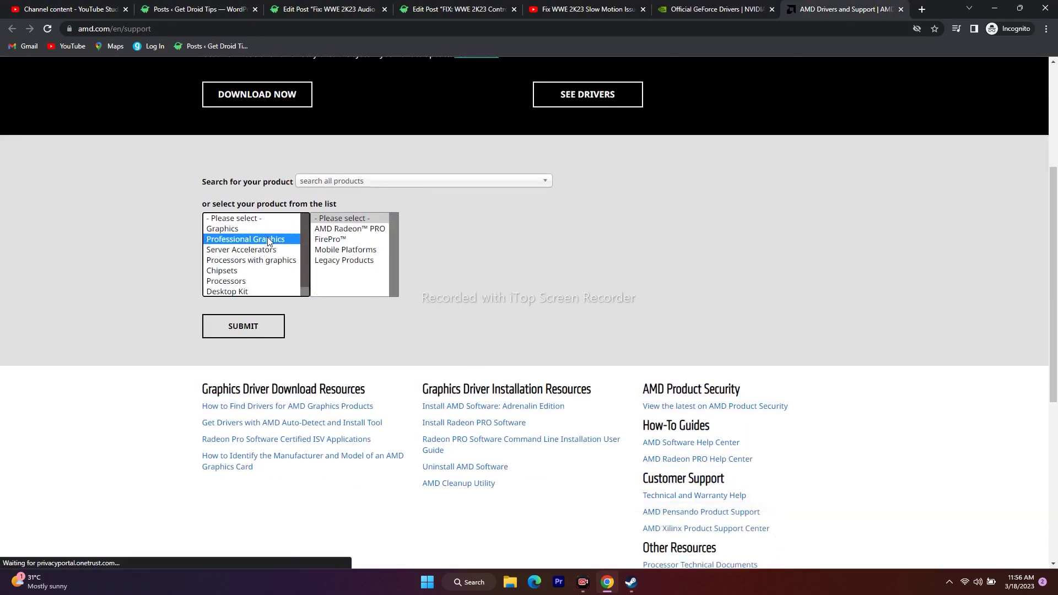
click(258, 230)
click(536, 249)
click(636, 239)
click(259, 324)
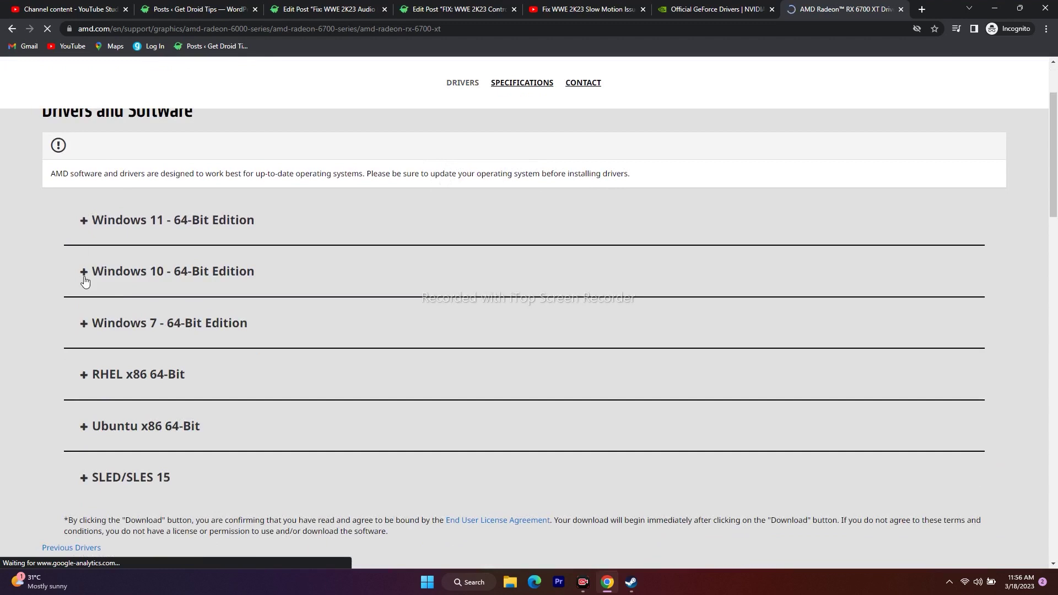
- Expand the Windows 11 - 64-Bit Edition driver section to view its downloads, and collapse it again
click(85, 274)
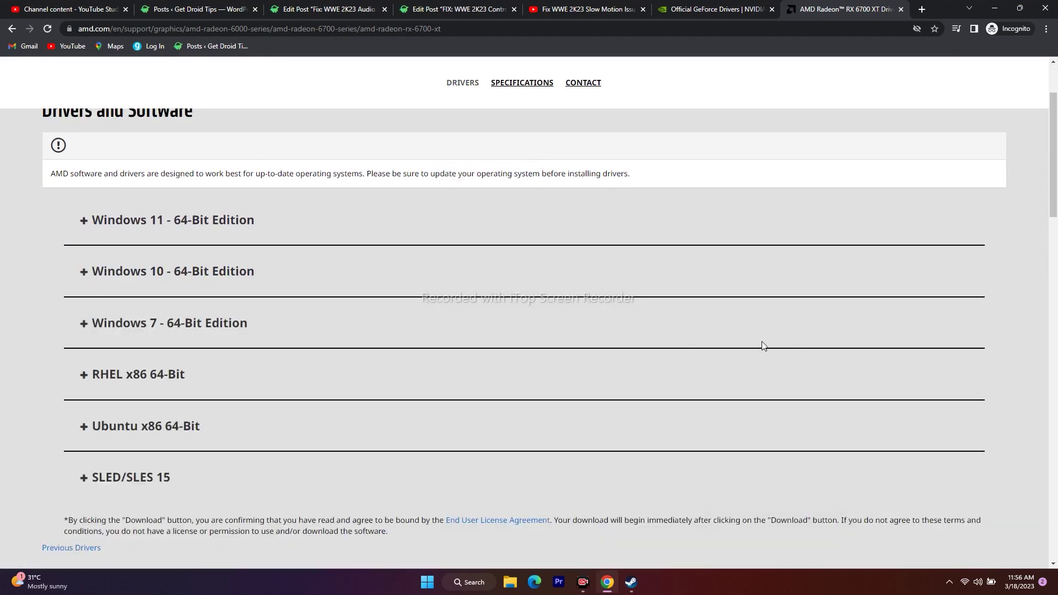
click(83, 220)
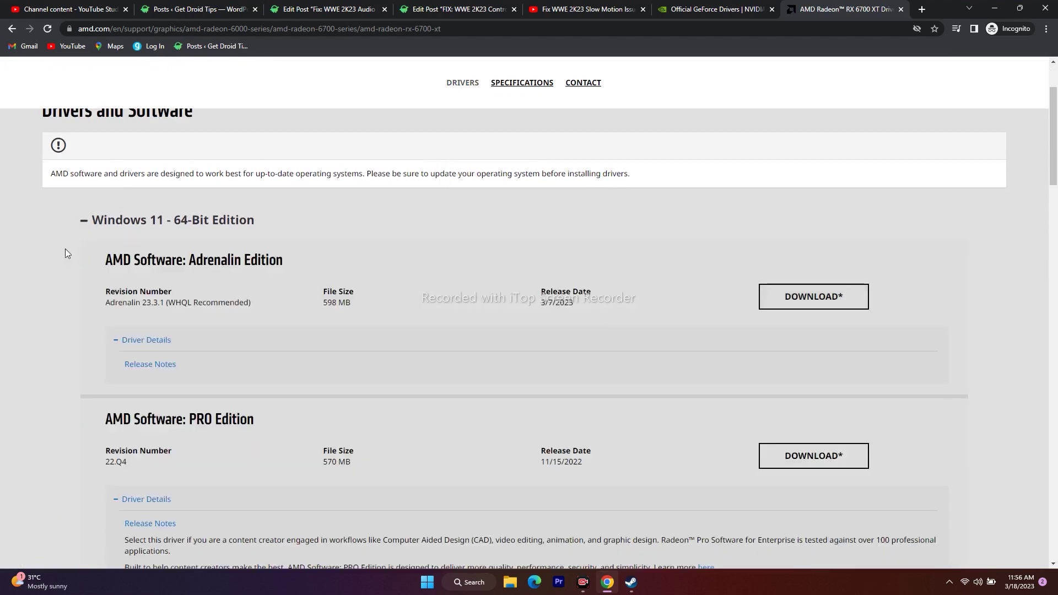
click(83, 221)
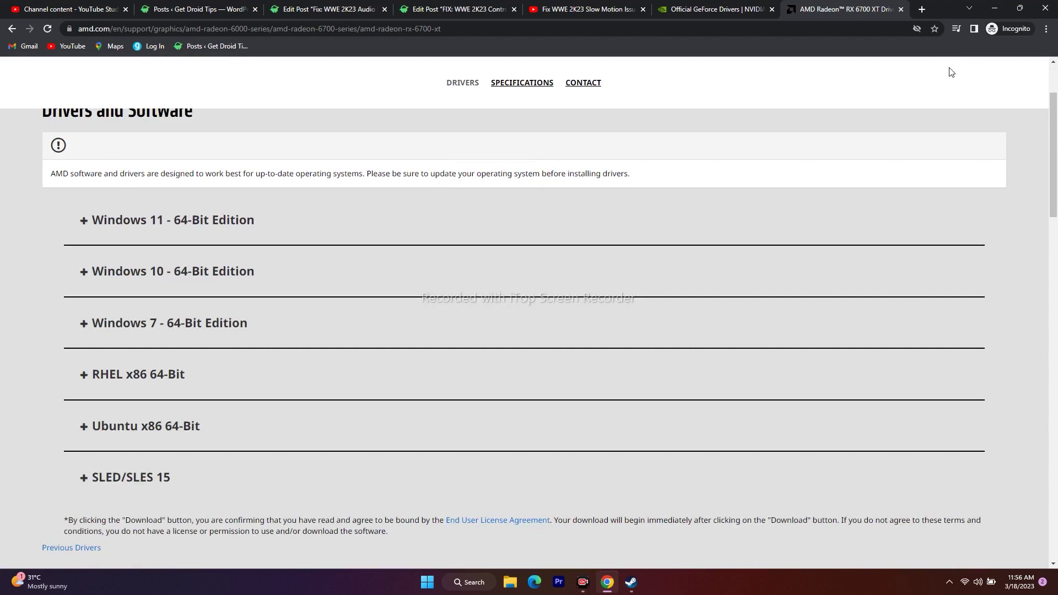
- Minimise the browser and bring up the Steam library with the WWE 2K23 page
click(994, 8)
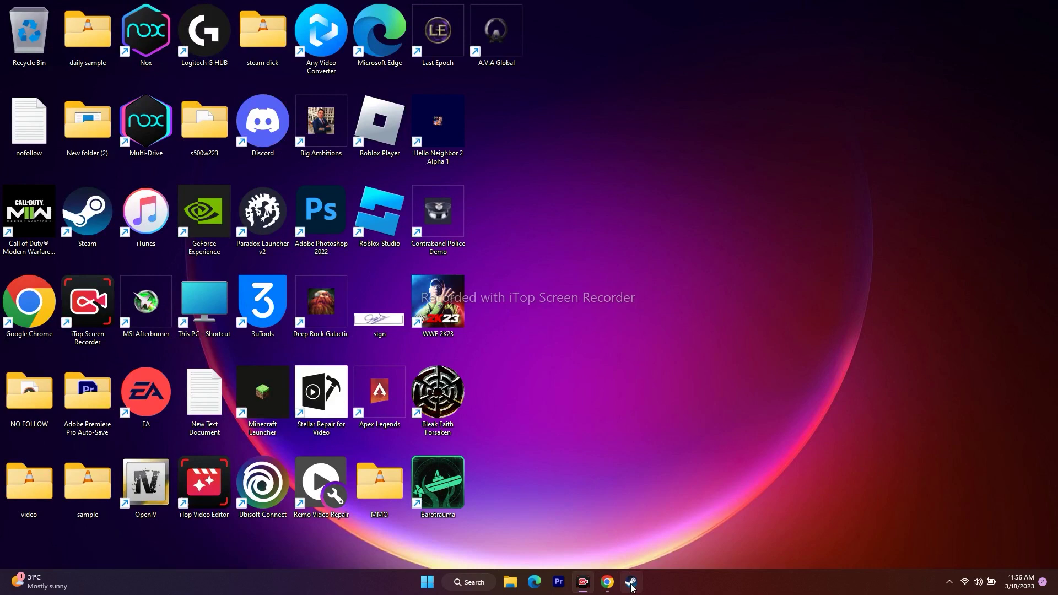
click(631, 581)
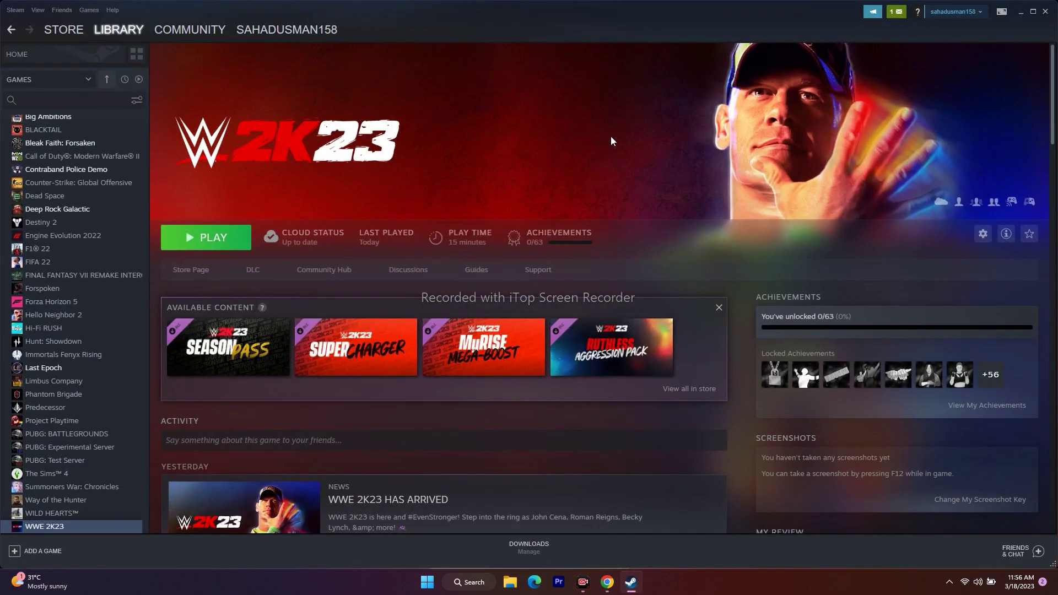